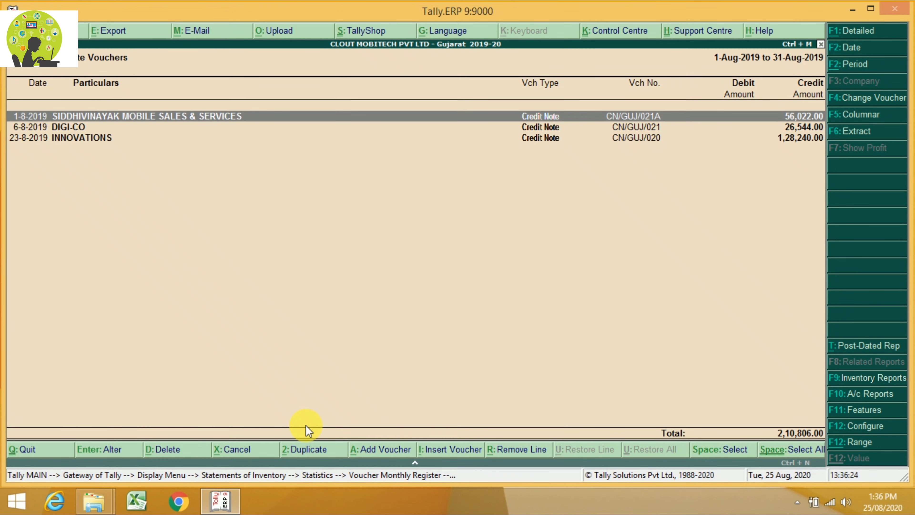
# Open the SIDDHIVINAYAK MOBILE SALES & SERVICES credit note dated 1-8-2019 for alteration.
pyautogui.press('Down')
pyautogui.press('Down')
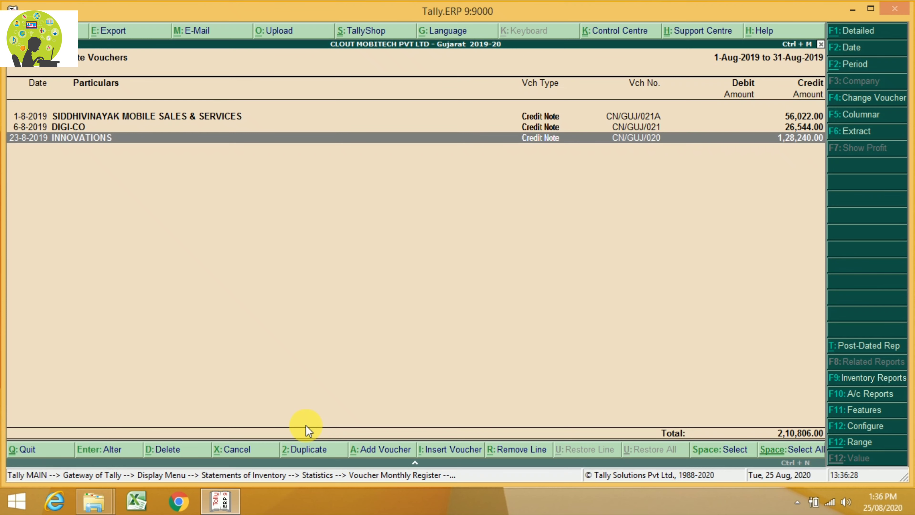
pyautogui.press('Up')
pyautogui.press('Up')
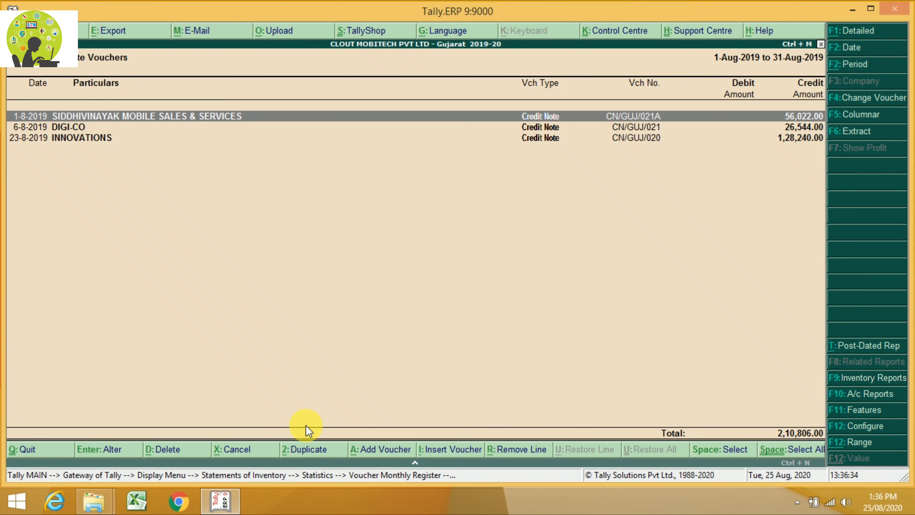
pyautogui.press('Return')
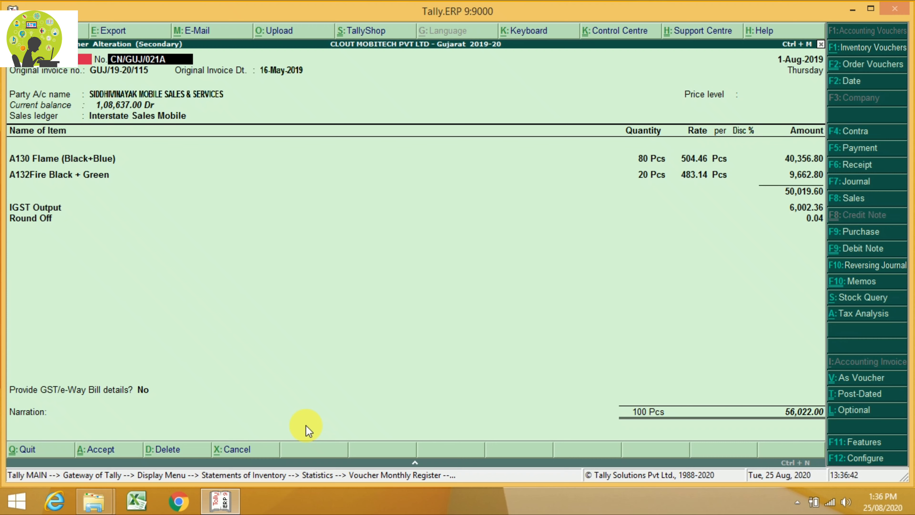
# Keep the original invoice number and set the original invoice date to 1-Aug-2019.
pyautogui.press('Return')
pyautogui.press('Return')
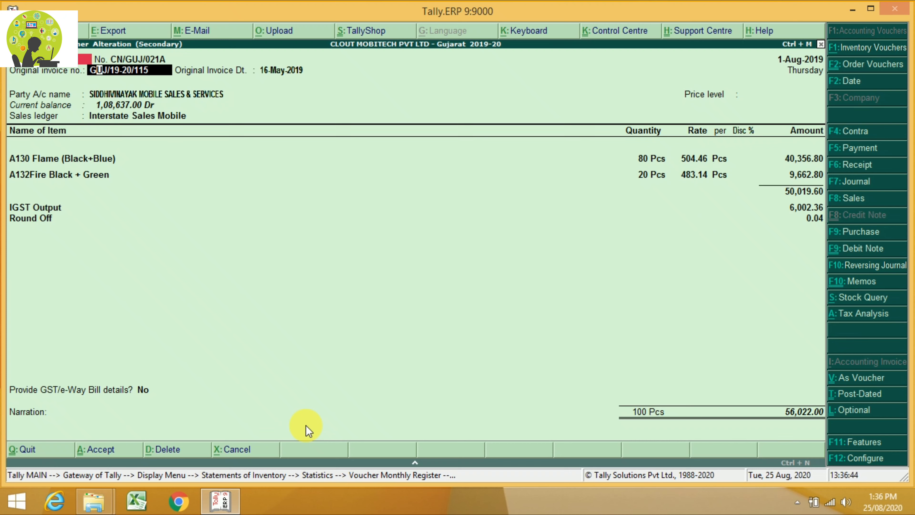
pyautogui.press('Return')
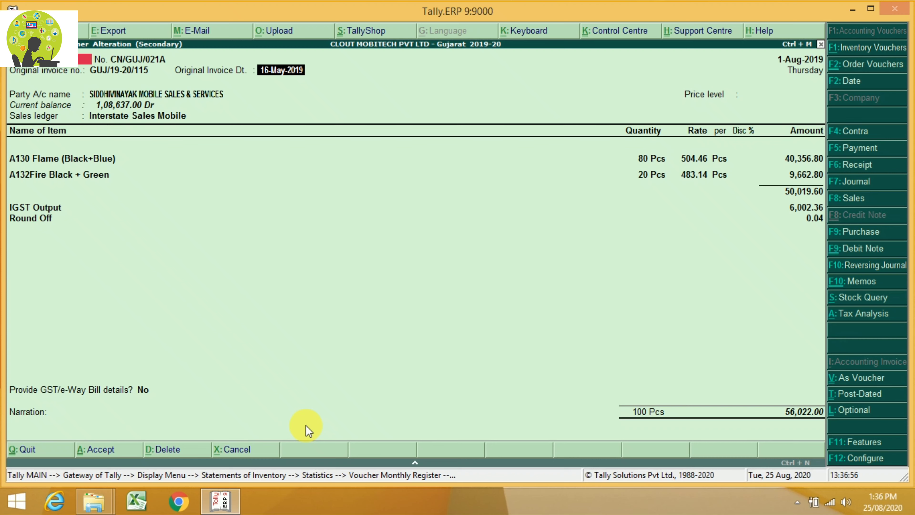
pyautogui.press('Escape')
pyautogui.press('Return')
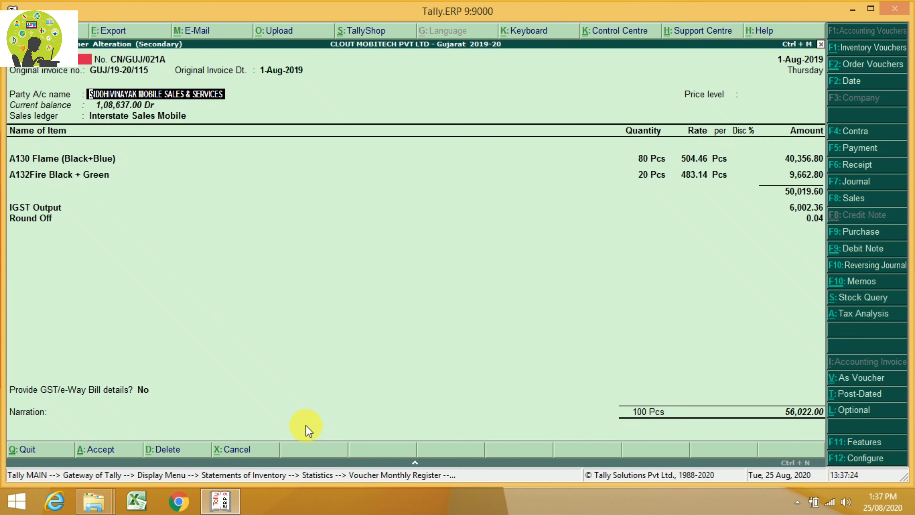
pyautogui.hotkey('shift', 'Tab')
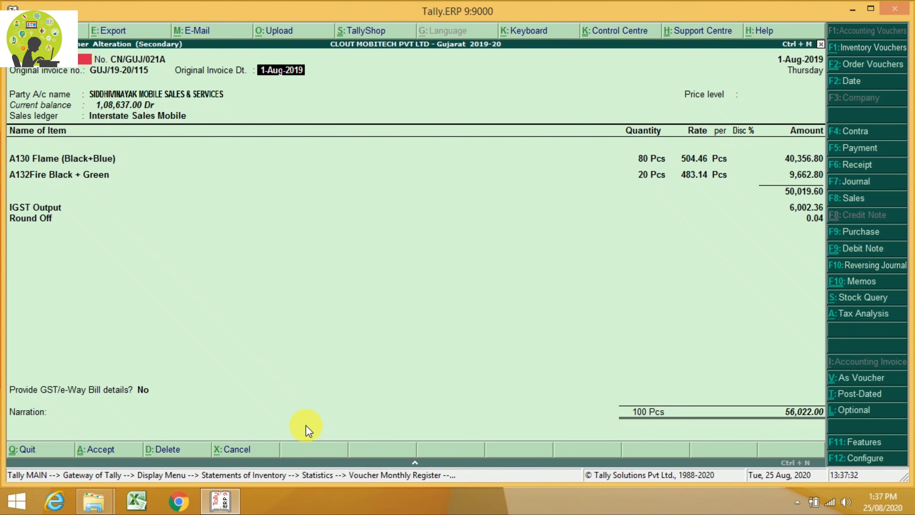
pyautogui.press('Return')
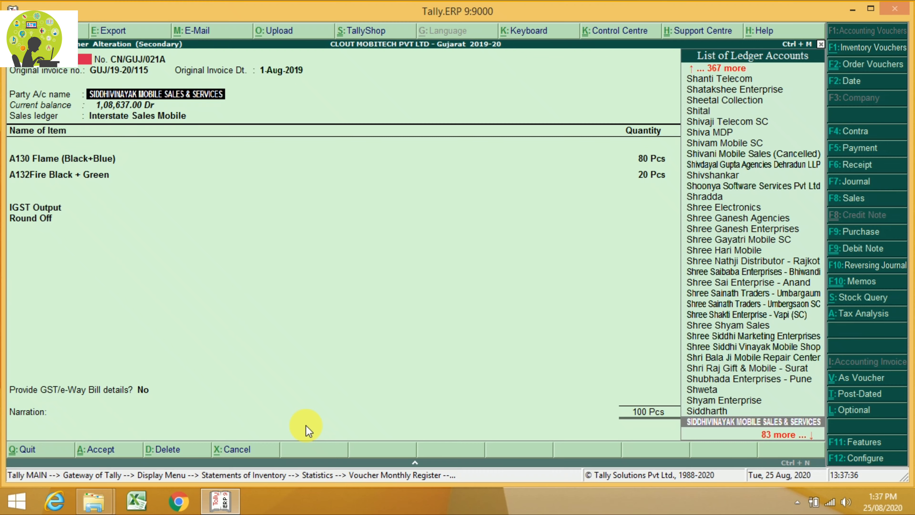
# Keep the party ledger and accept its receipt, order and buyer's details, choosing Primary as the address type.
pyautogui.press('Return')
pyautogui.press('Return')
pyautogui.press('Return')
pyautogui.press('Return')
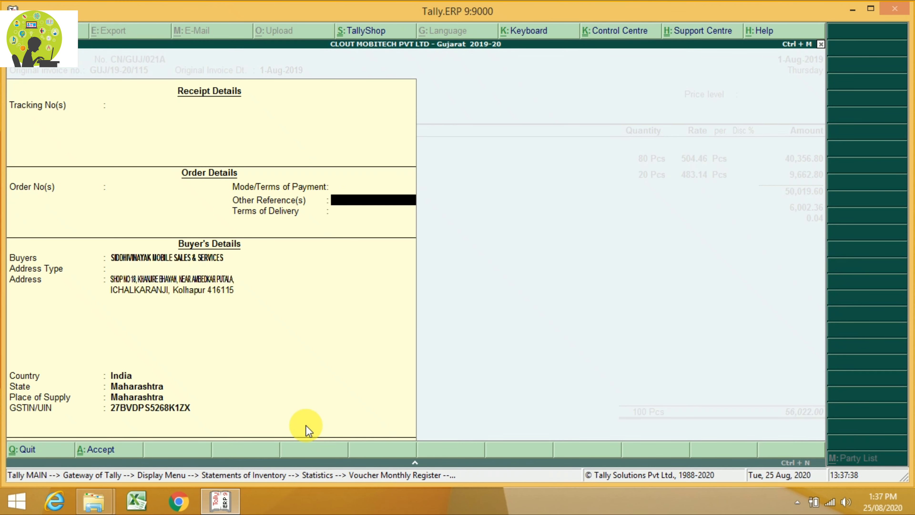
pyautogui.press('Return')
pyautogui.press('Return')
pyautogui.press('Return')
pyautogui.press('Return')
pyautogui.press('Return')
pyautogui.press('Return')
pyautogui.press('Return')
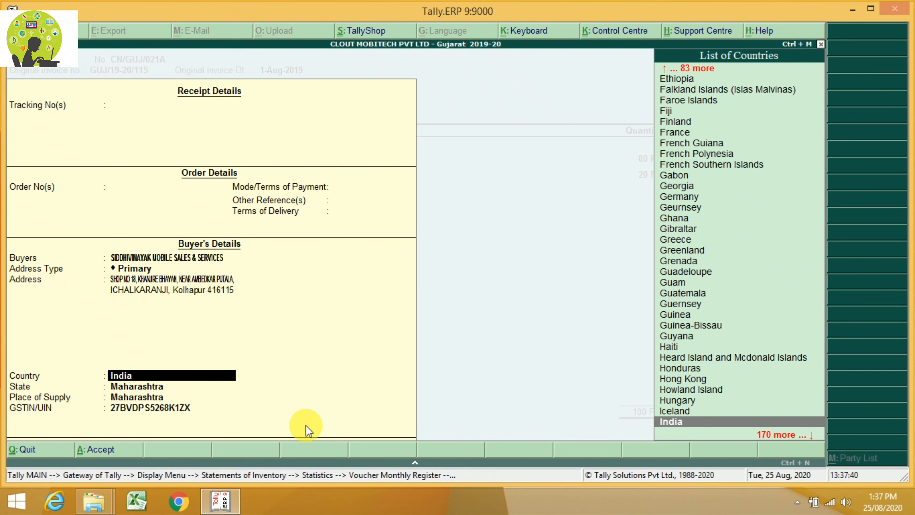
pyautogui.press('Return')
pyautogui.press('Return')
pyautogui.press('Return')
pyautogui.press('Return')
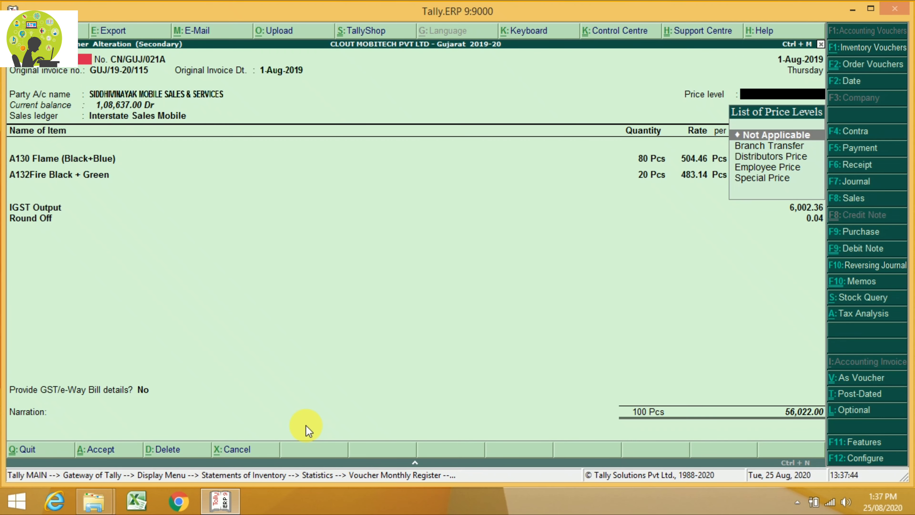
# Set the price level to Not Applicable and keep Interstate Sales Mobile as the sales ledger.
pyautogui.press('Return')
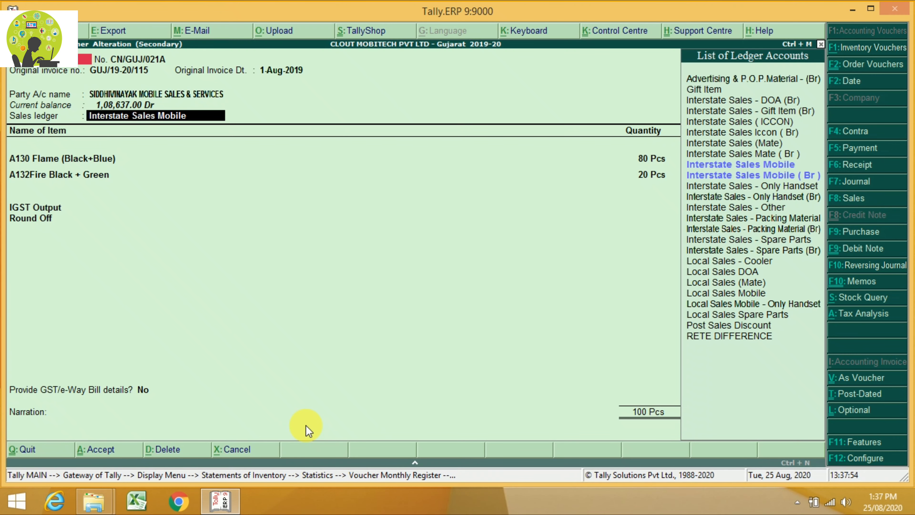
pyautogui.press('Return')
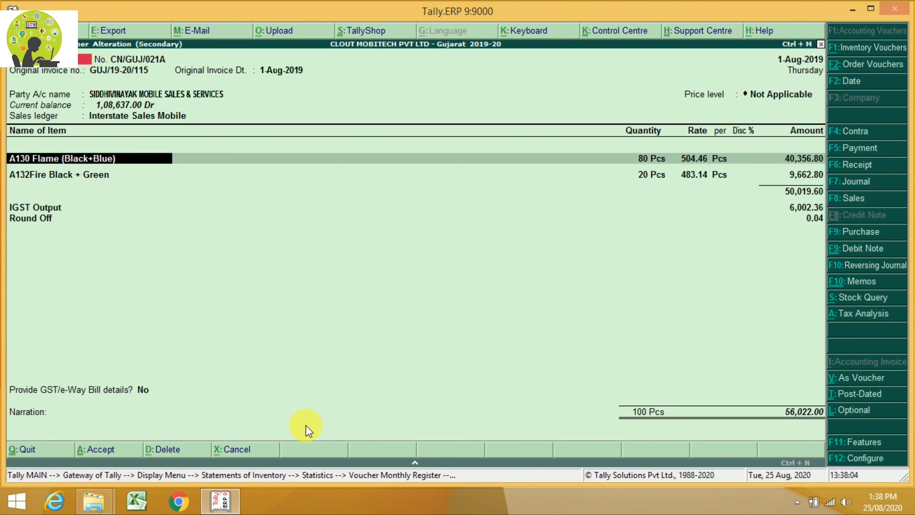
# Accept the A130 Flame (Black+Blue) allocation from the Umbergaon godown with 80 Pcs at 504.46.
pyautogui.press('Return')
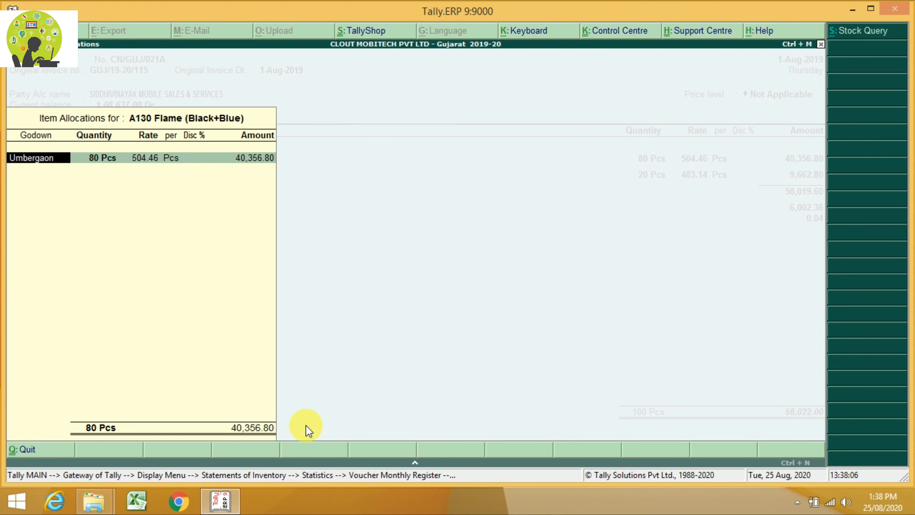
pyautogui.press('Return')
pyautogui.press('Return')
pyautogui.press('Return')
pyautogui.press('Return')
pyautogui.press('Return')
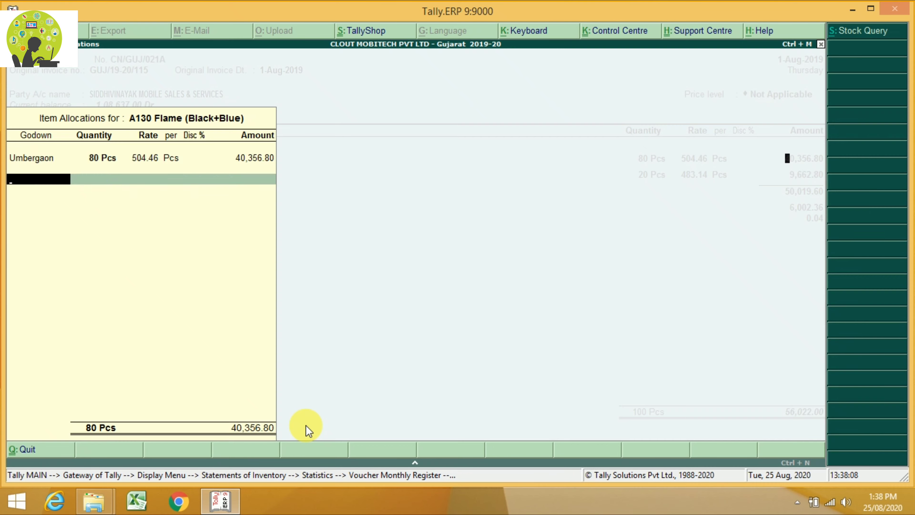
pyautogui.press('Return')
# Accept the A132Fire Black + Green allocation from Umbergaon with 20 Pcs at 483.14 and end the item list.
pyautogui.press('Return')
pyautogui.press('Return')
pyautogui.press('Return')
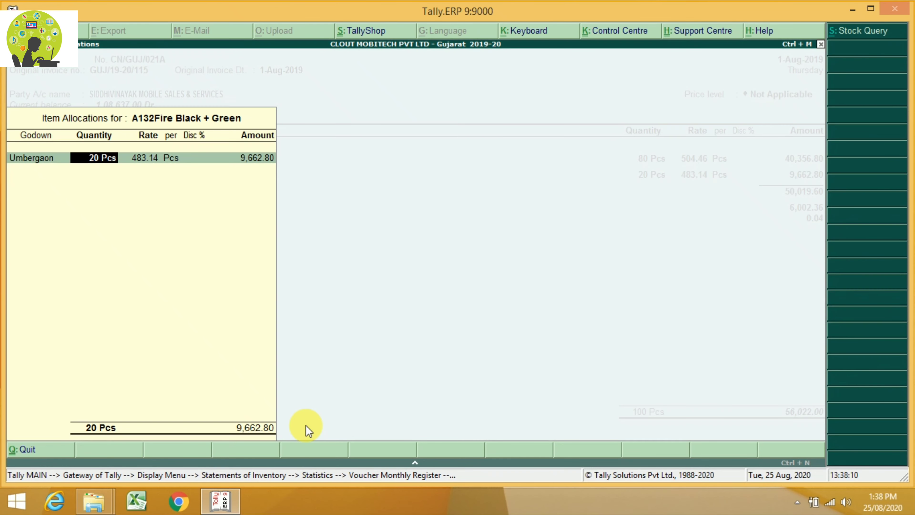
pyautogui.press('Return')
pyautogui.press('Return')
pyautogui.press('Return')
pyautogui.press('Return')
pyautogui.press('Return')
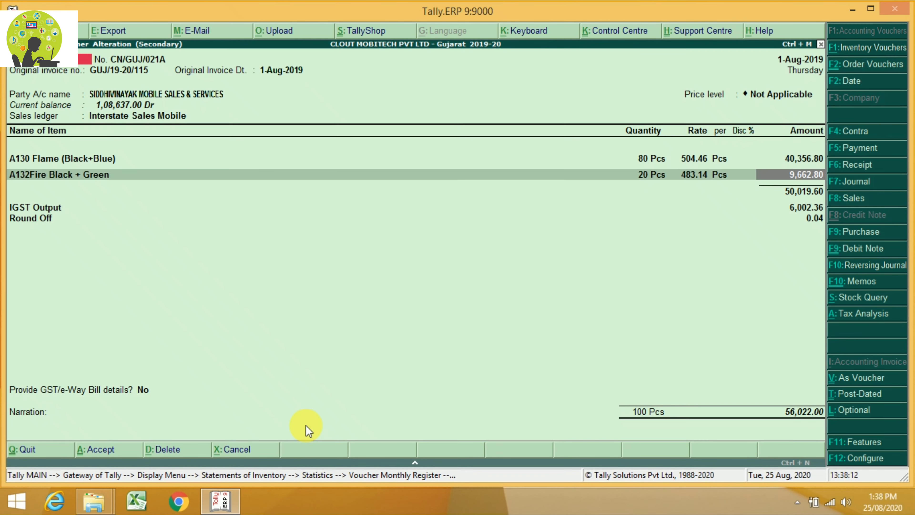
pyautogui.press('Return')
pyautogui.press('Return')
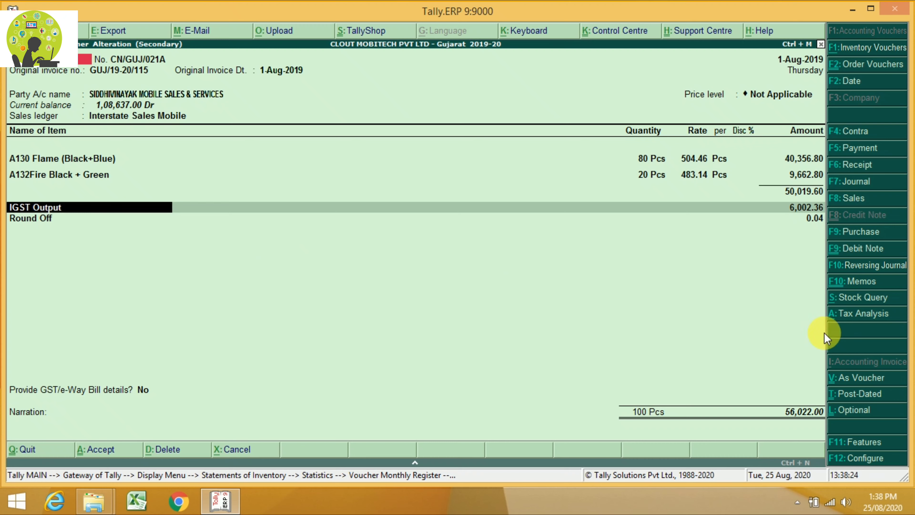
# Examine the credit note's Tax Analysis in detailed form, including the integrated tax on each item.
pyautogui.click(861, 320)
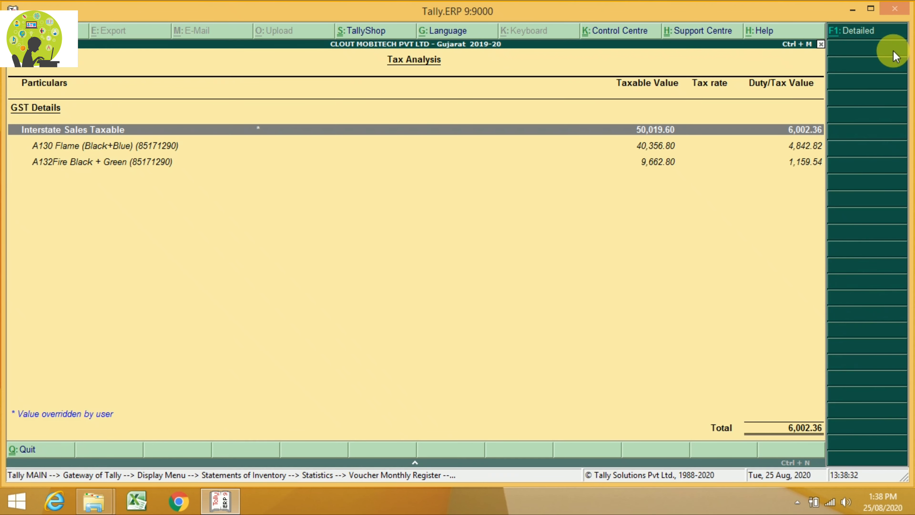
pyautogui.click(864, 34)
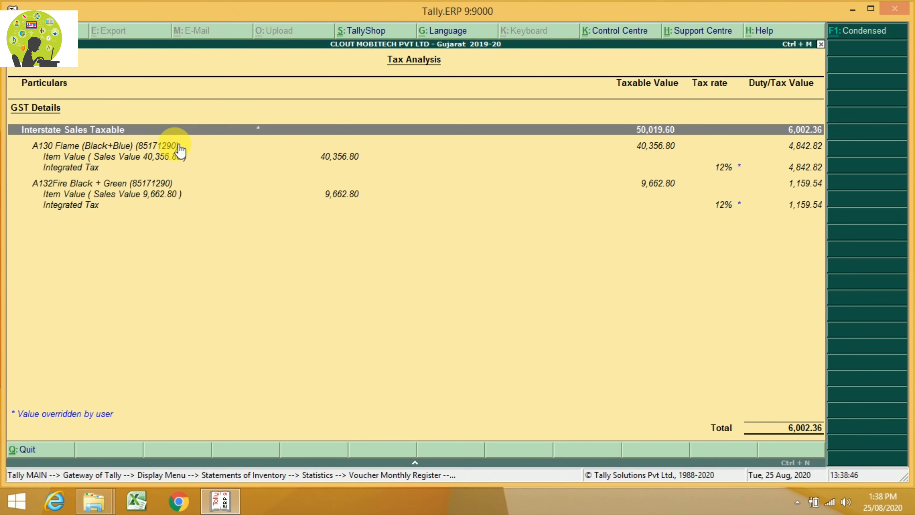
pyautogui.press('Escape')
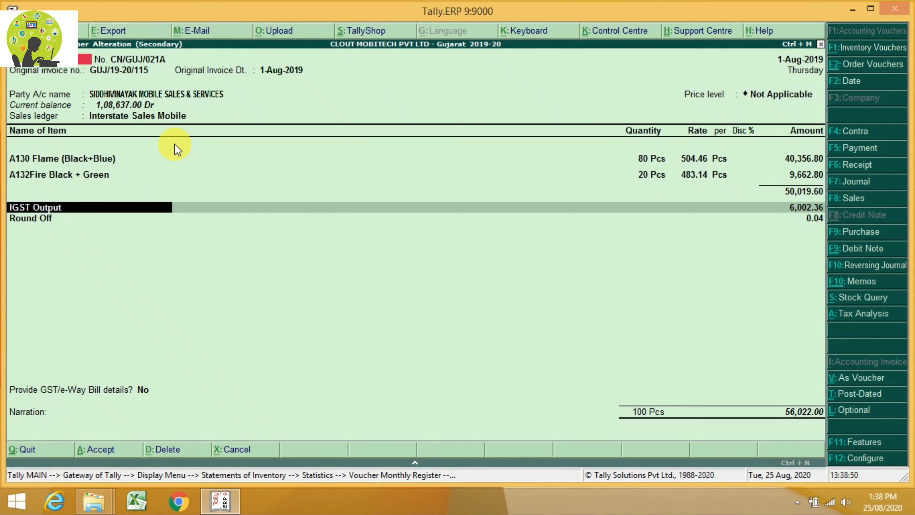
# Review the IGST Output and Round Off ledger lines, keeping their amounts as entered.
pyautogui.press('Return')
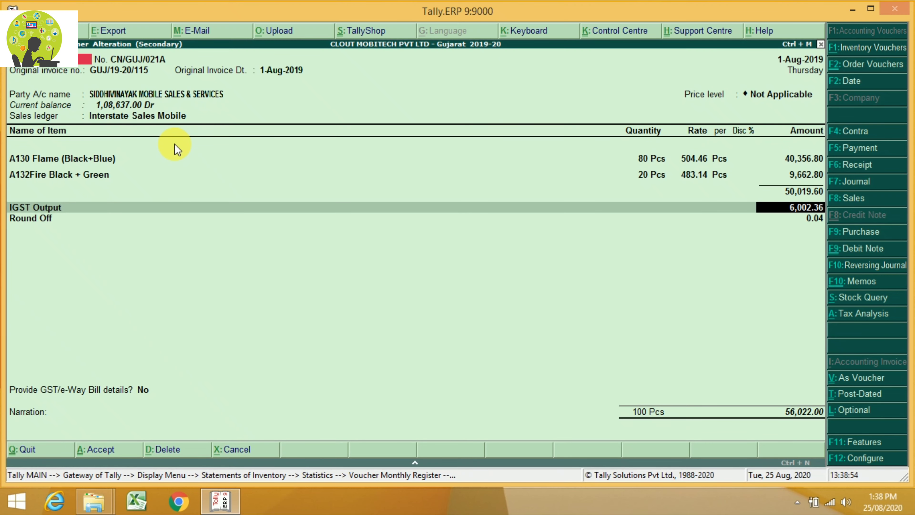
pyautogui.press('Return')
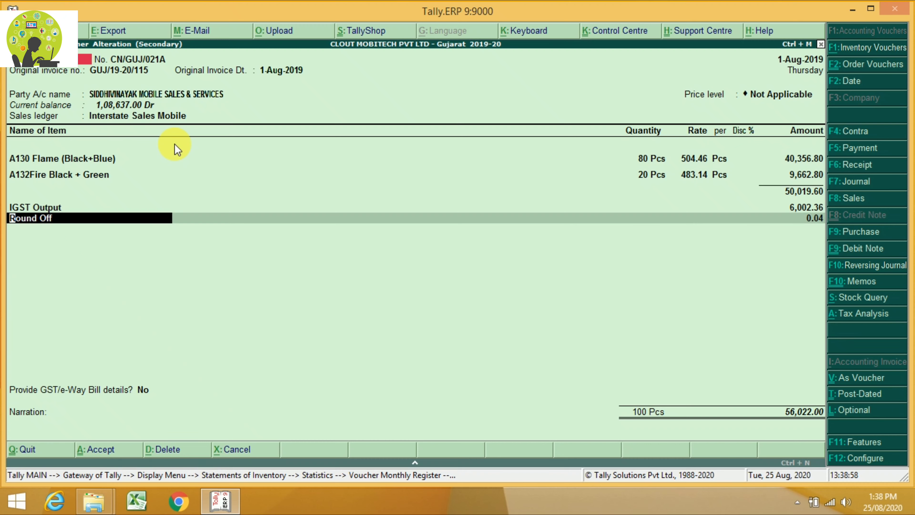
pyautogui.press('Return')
pyautogui.press('Return')
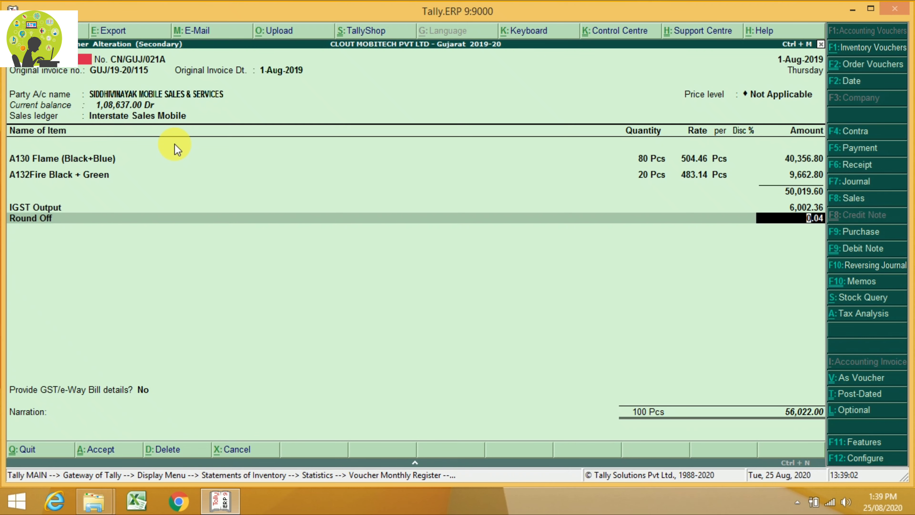
pyautogui.press('Up')
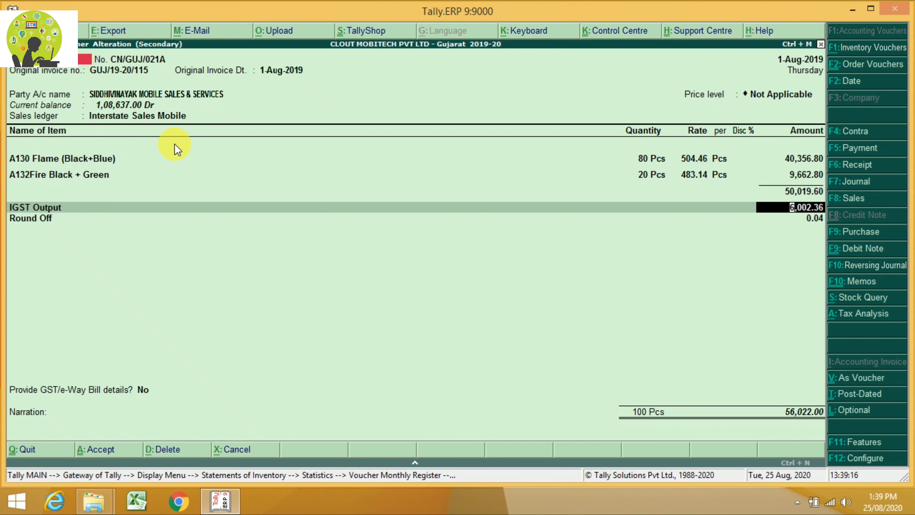
pyautogui.press('Return')
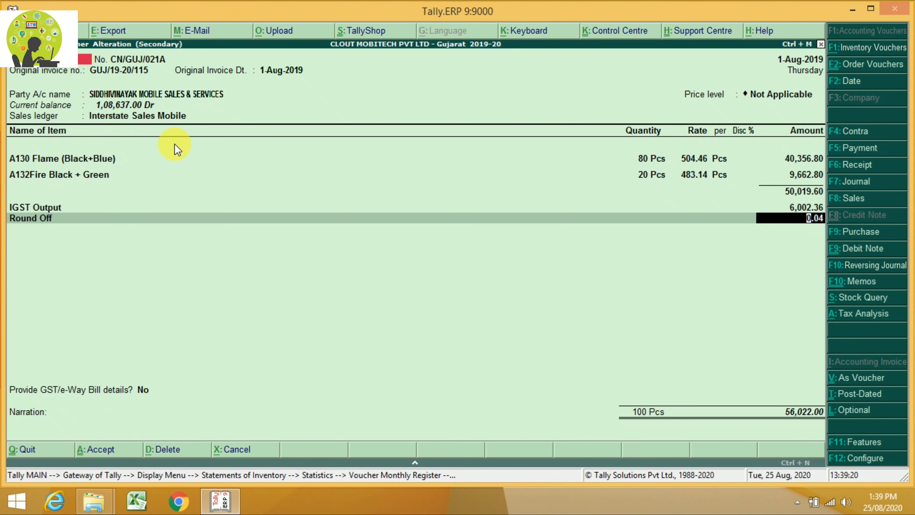
pyautogui.press('Return')
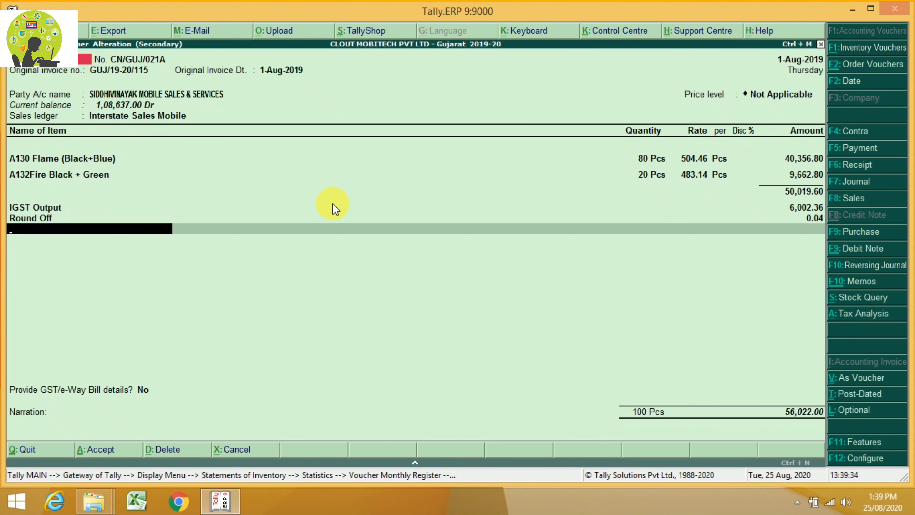
# Remove the Round Off ledger line from the credit note.
pyautogui.press('Up')
pyautogui.press('Up')
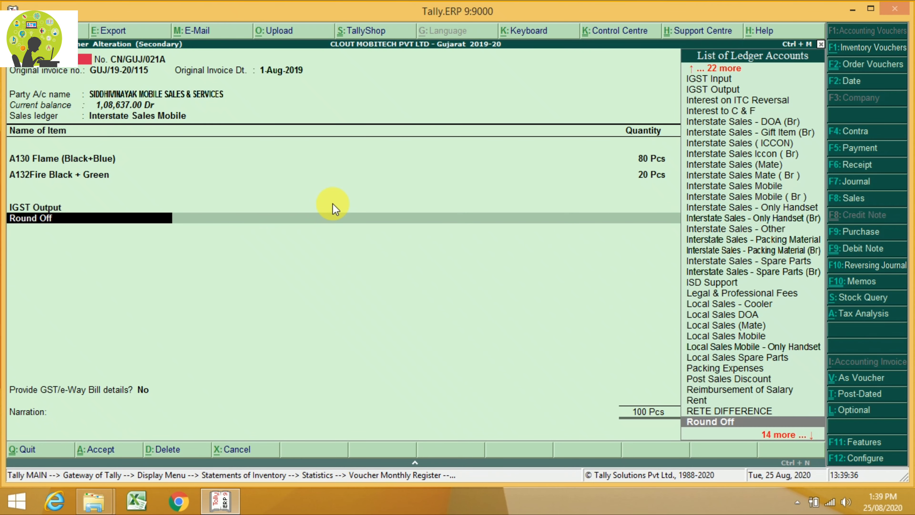
pyautogui.press('BackSpace')
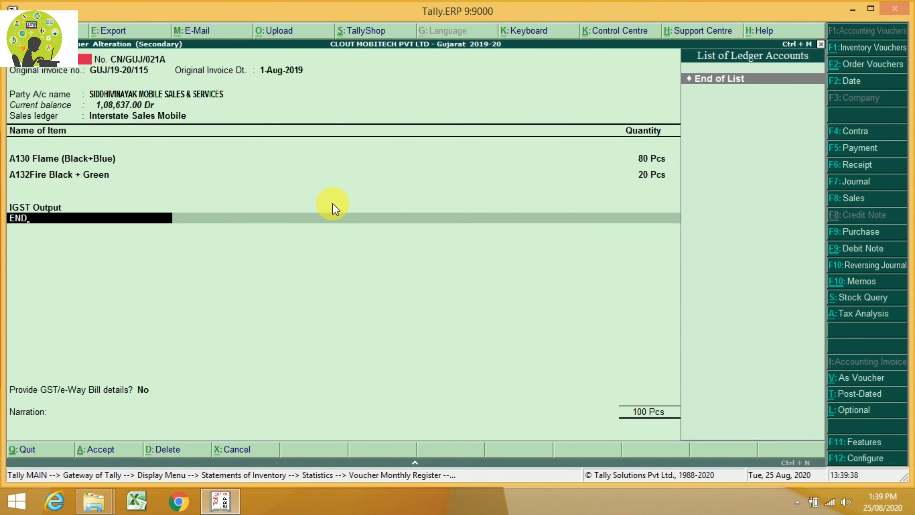
pyautogui.press('Return')
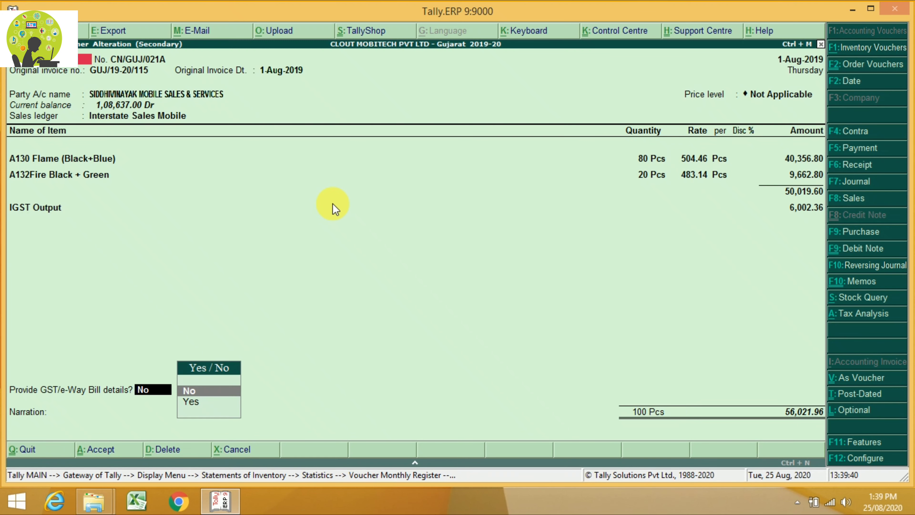
# Add the Round Off ledger below IGST Output with an amount of 0.4.
pyautogui.press('Up')
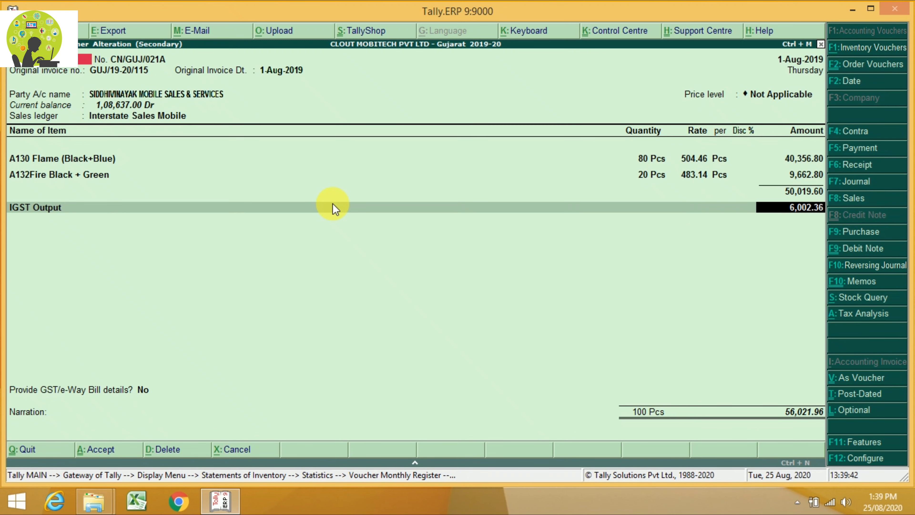
pyautogui.press('Return')
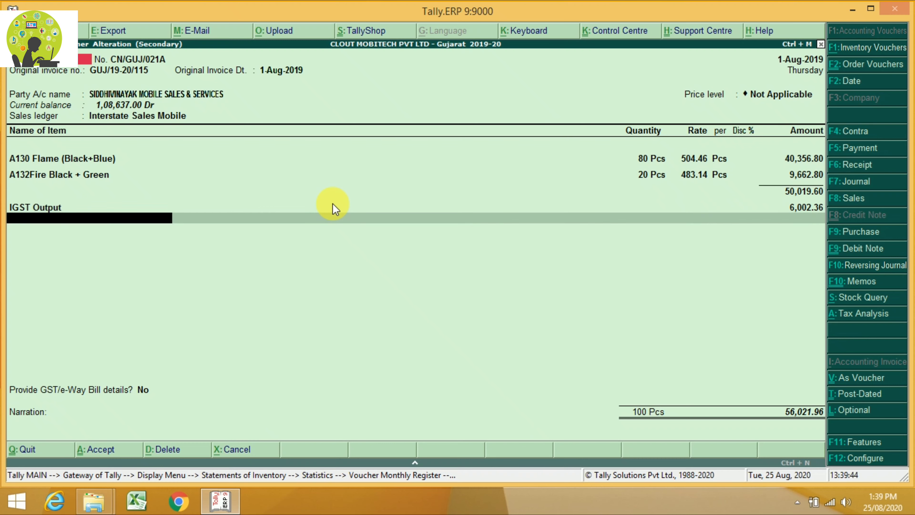
pyautogui.write('RO')
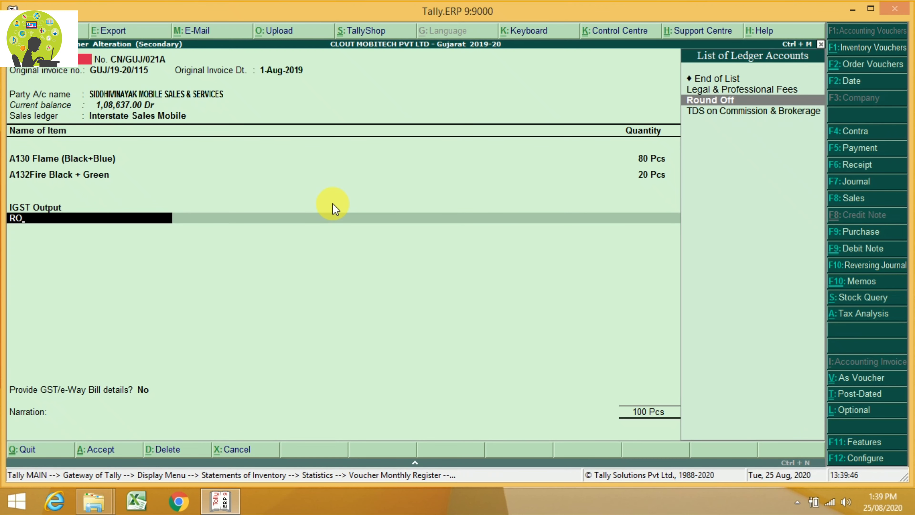
pyautogui.press('Return')
pyautogui.write('0.4')
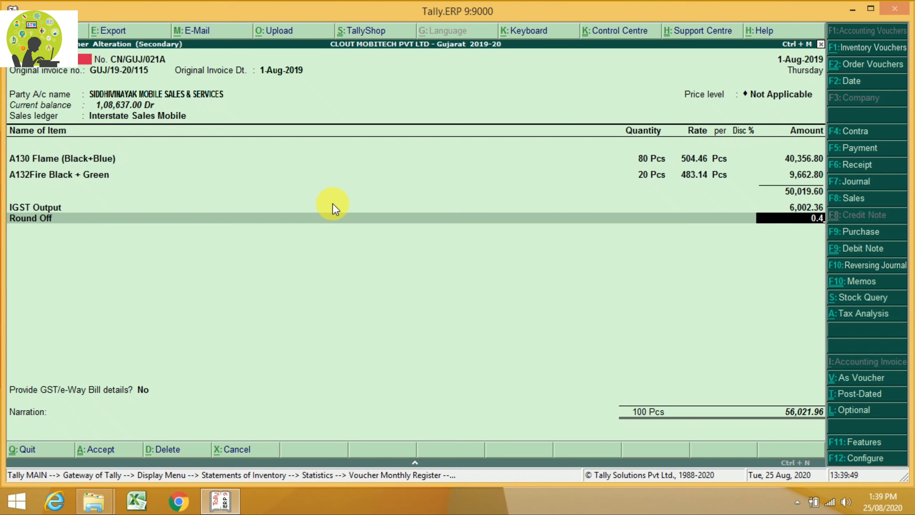
pyautogui.press('Return')
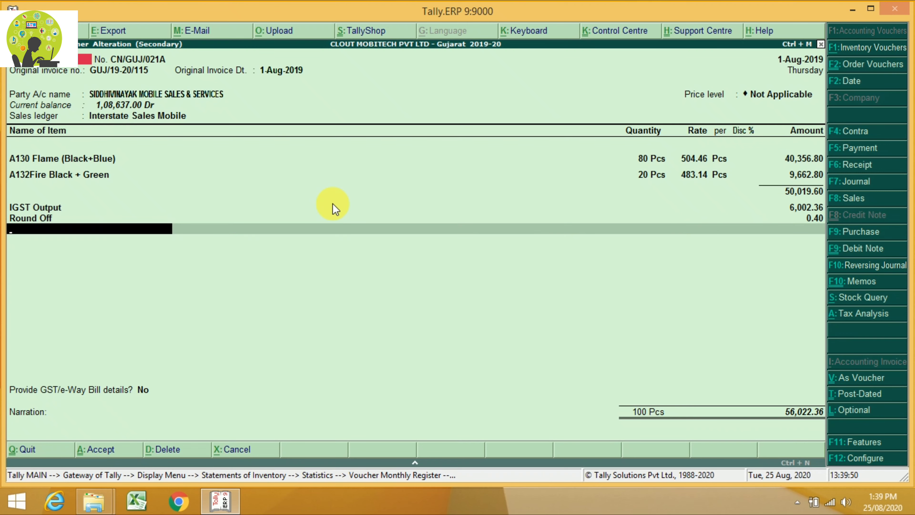
# Set the Round Off amount to 0.04 and end the ledger entries of the credit note.
pyautogui.press('BackSpace')
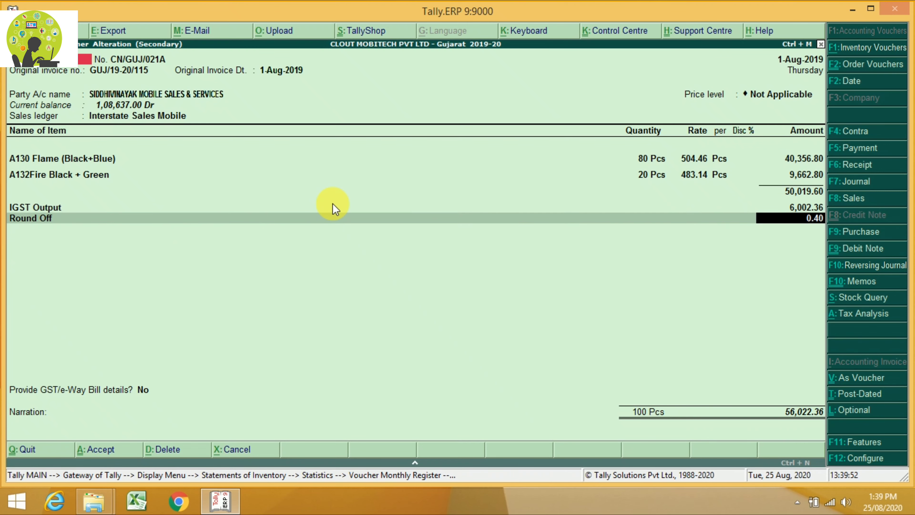
pyautogui.press('BackSpace')
pyautogui.press('BackSpace')
pyautogui.write('04')
pyautogui.press('Return')
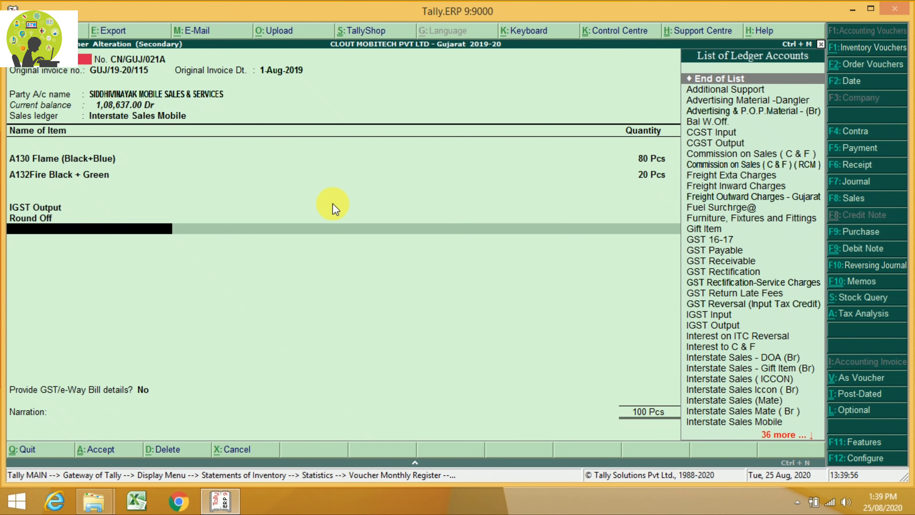
pyautogui.press('Return')
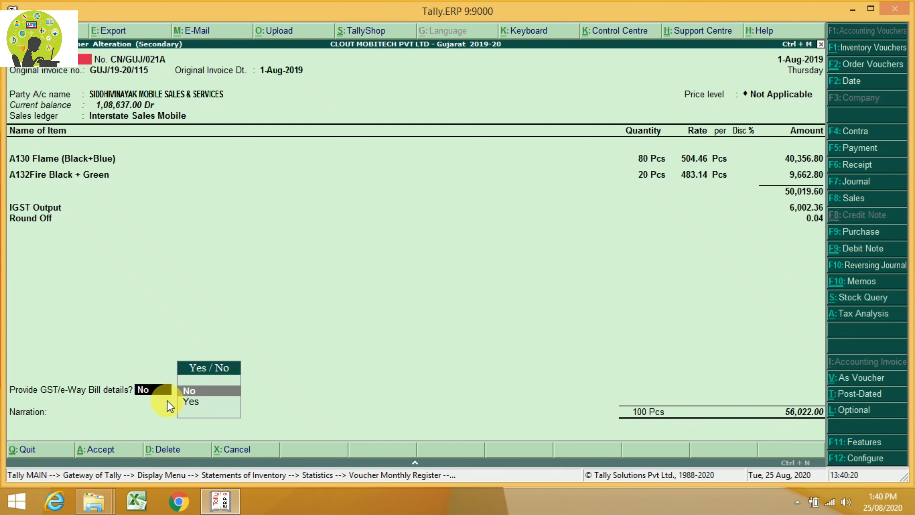
# Enable the GST/e-Way Bill details and set the reason for issuing the note to 01-Sales Return.
pyautogui.press('Down')
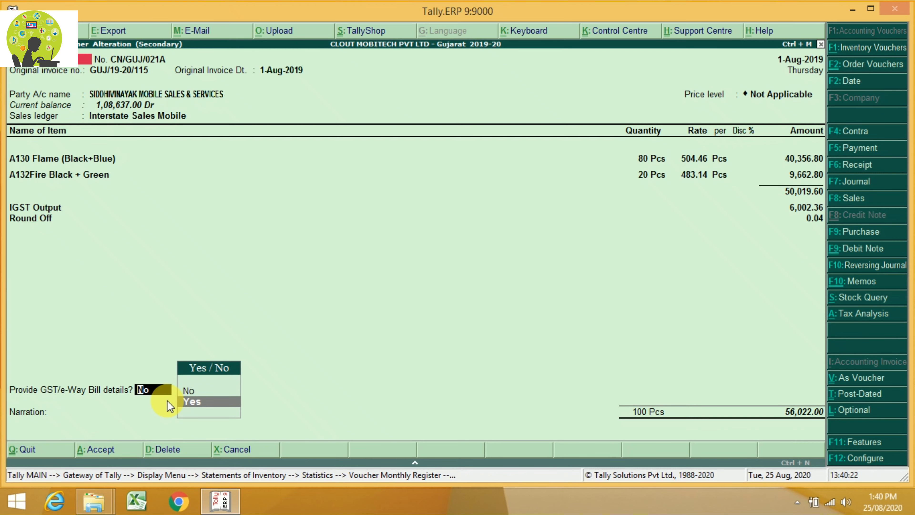
pyautogui.press('Return')
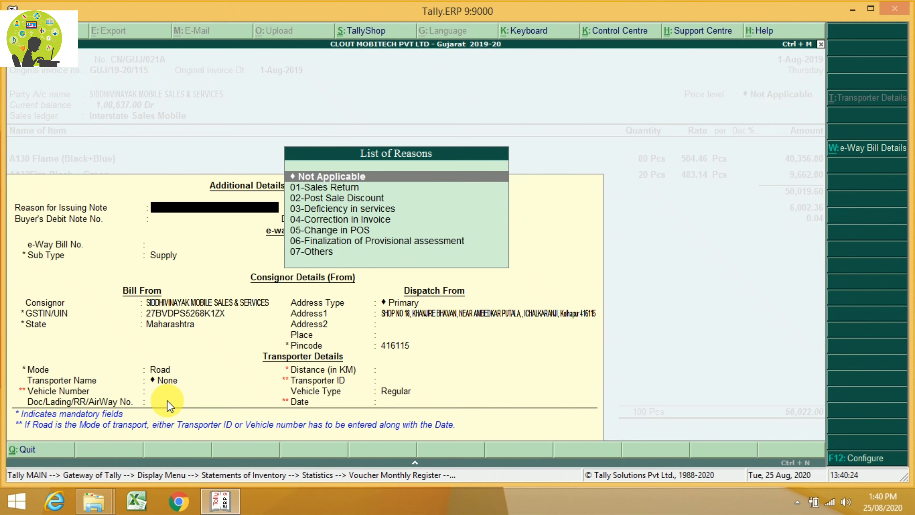
pyautogui.press('Down')
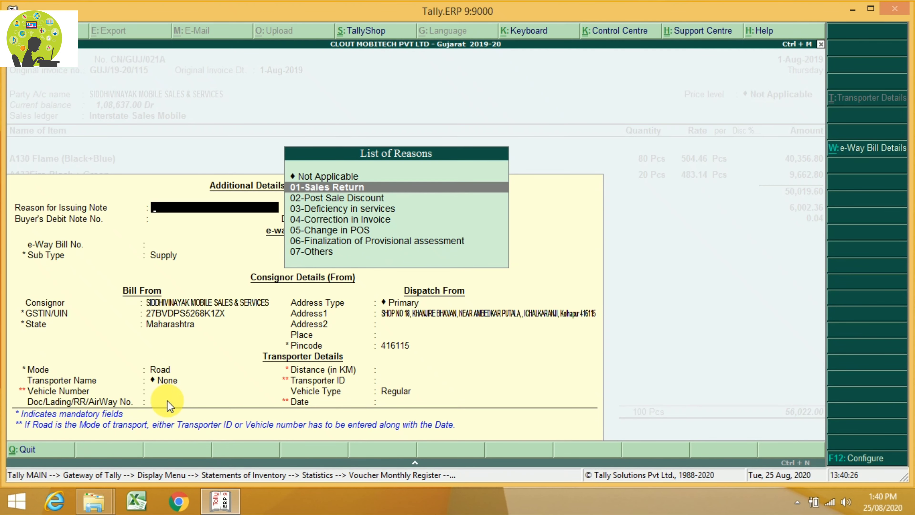
pyautogui.press('Down')
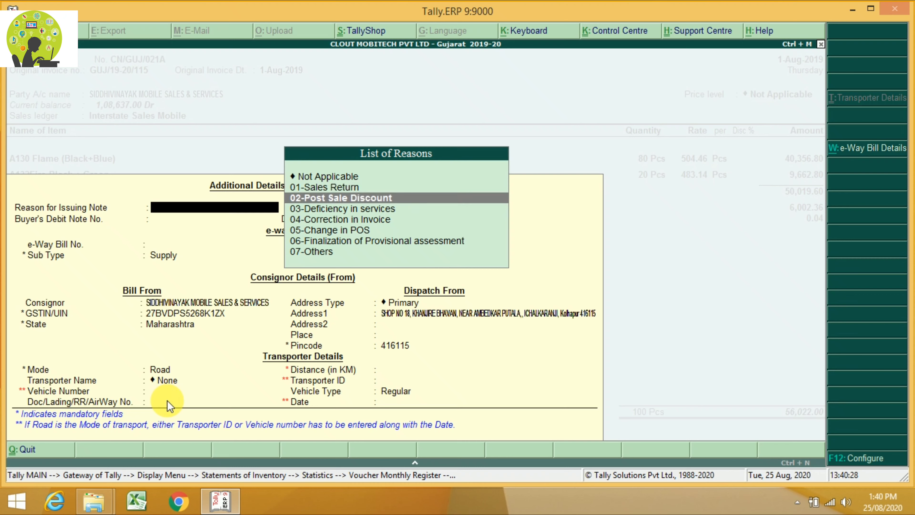
pyautogui.press('Down')
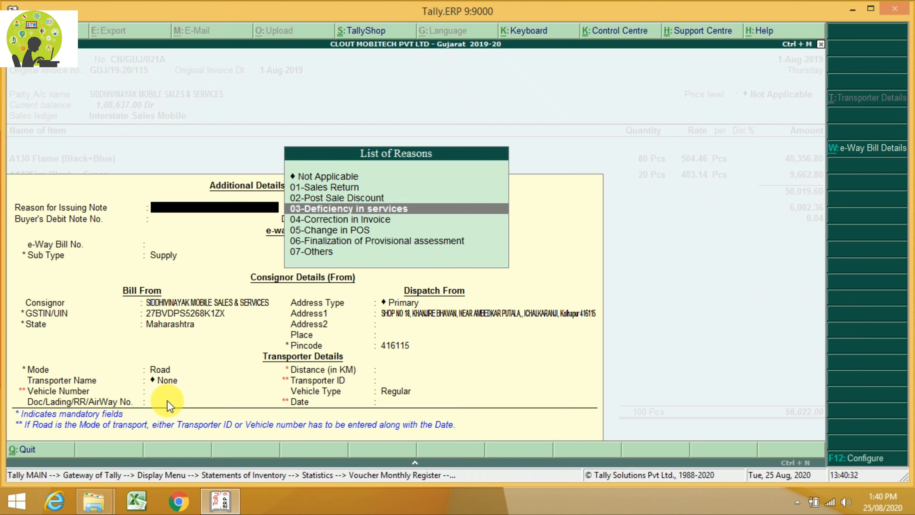
pyautogui.press('Up')
pyautogui.press('Up')
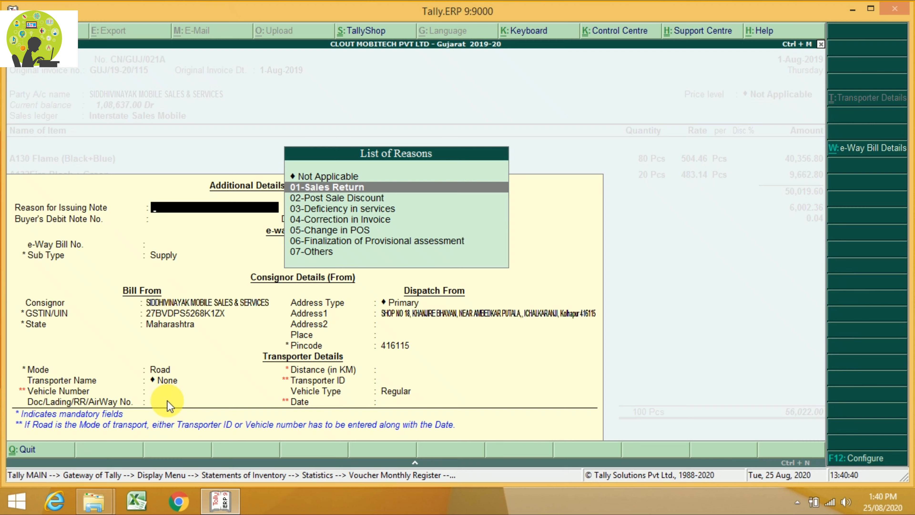
pyautogui.press('Return')
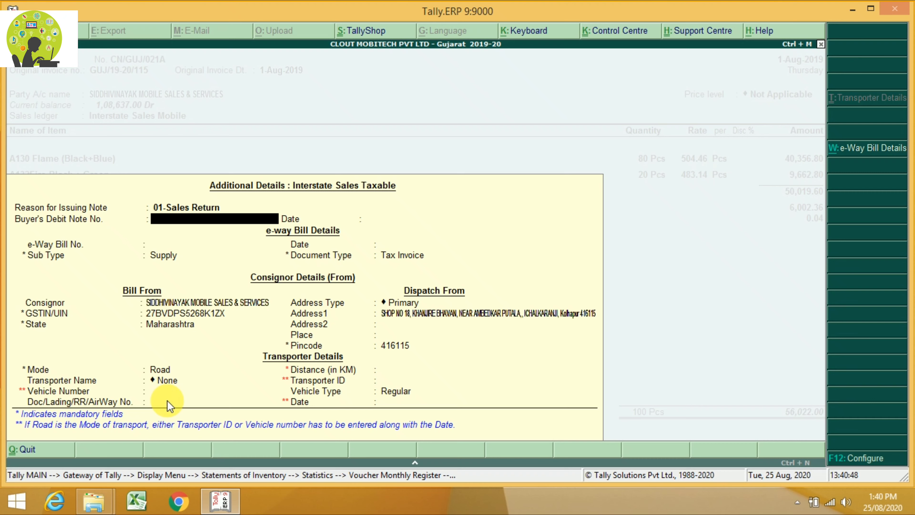
# Keep the remaining debit note, e-Way Bill, consignor and transporter details as they are, and save the credit note.
pyautogui.press('Return')
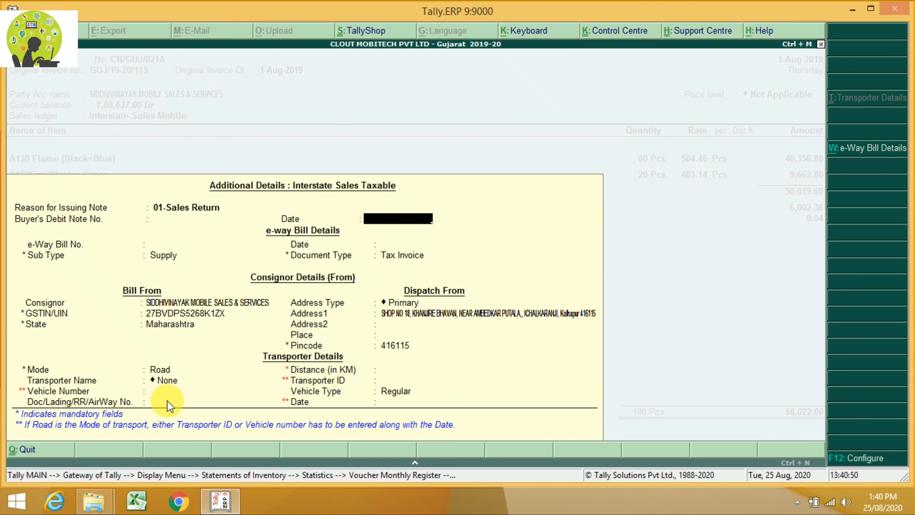
pyautogui.press('Return')
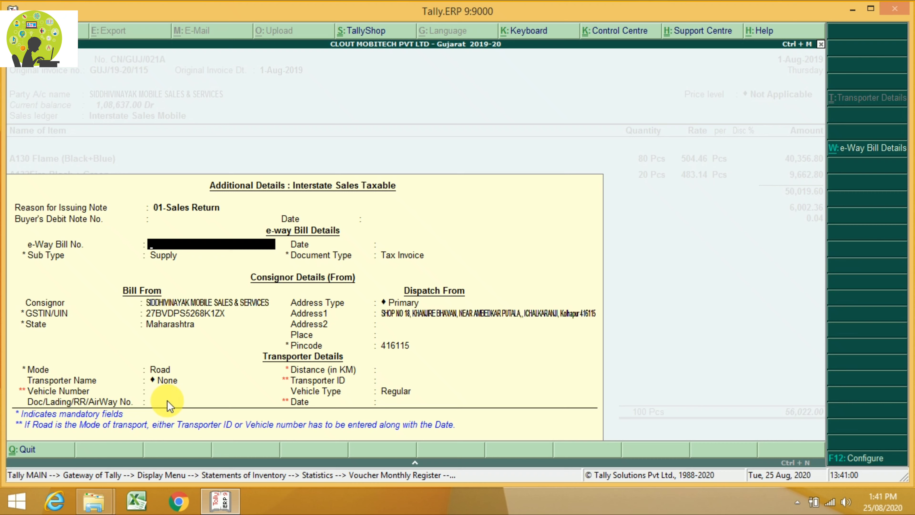
pyautogui.press('Return')
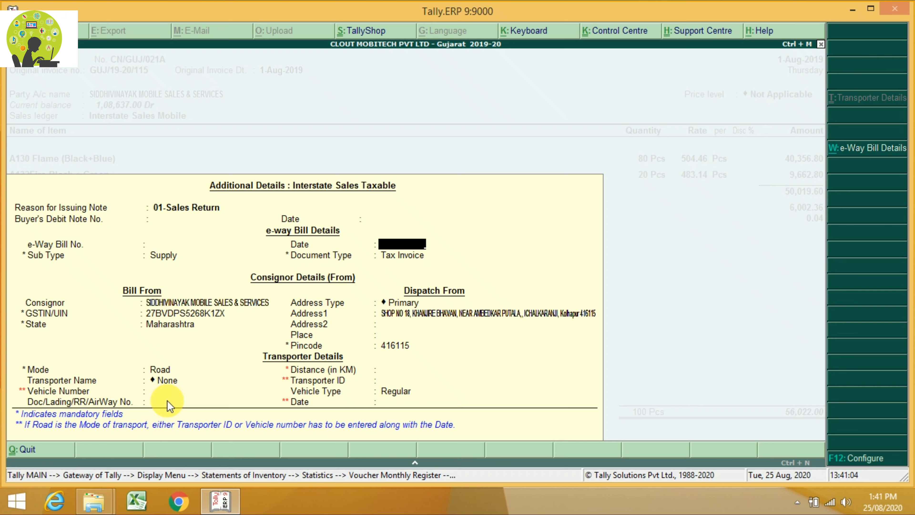
pyautogui.press('Return')
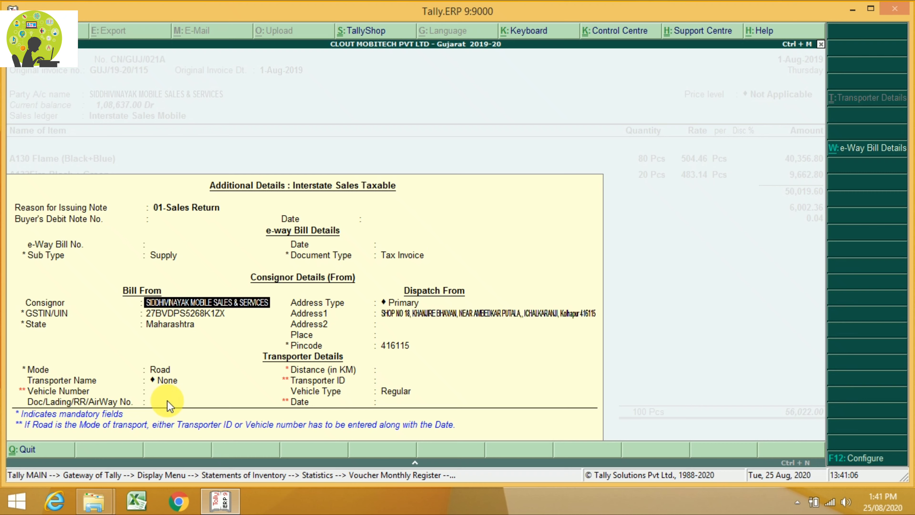
pyautogui.press('Return')
pyautogui.press('Return')
pyautogui.press('Return')
pyautogui.press('Return')
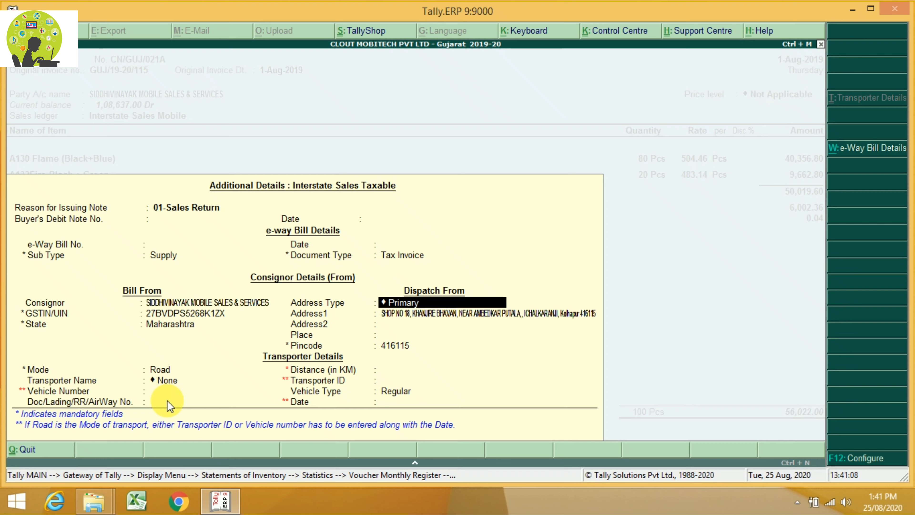
pyautogui.press('Return')
pyautogui.press('Return')
pyautogui.press('Return')
pyautogui.press('Return')
pyautogui.press('Return')
pyautogui.press('Return')
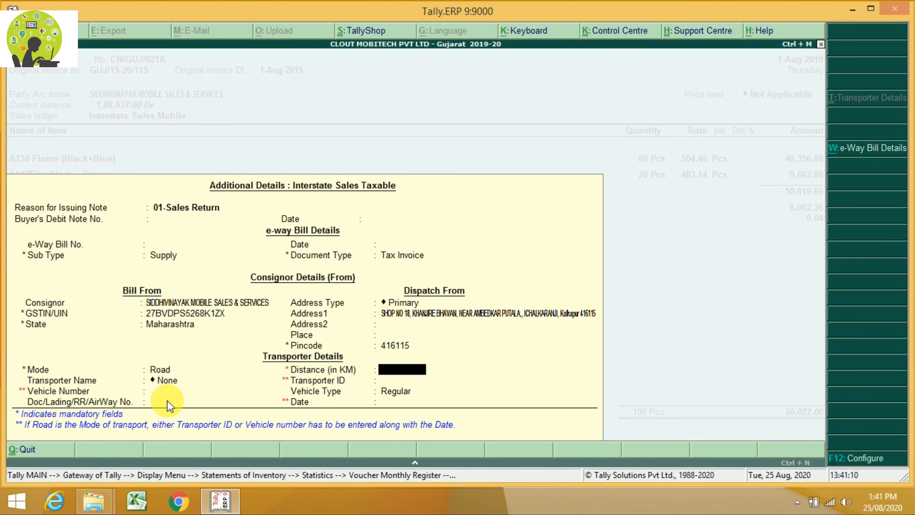
pyautogui.press('Return')
pyautogui.press('Return')
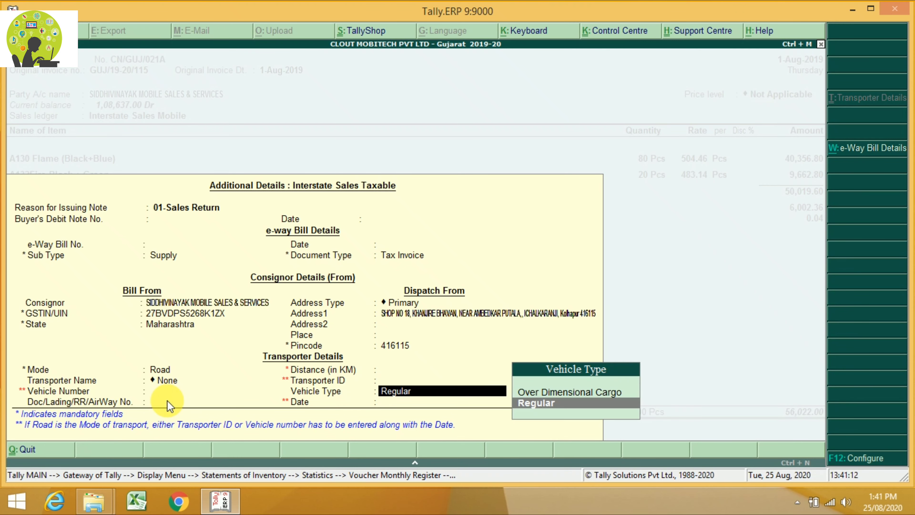
pyautogui.press('Return')
pyautogui.press('Return')
pyautogui.press('Return')
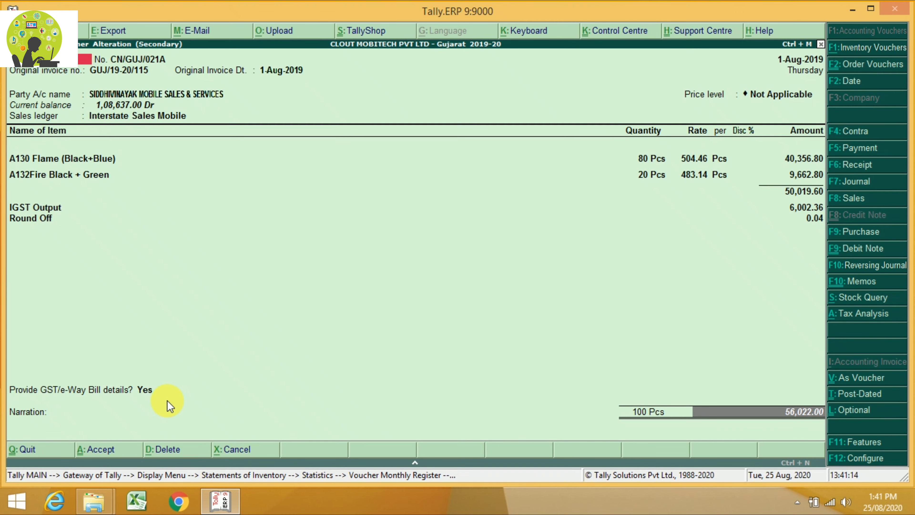
pyautogui.press('Return')
pyautogui.press('Return')
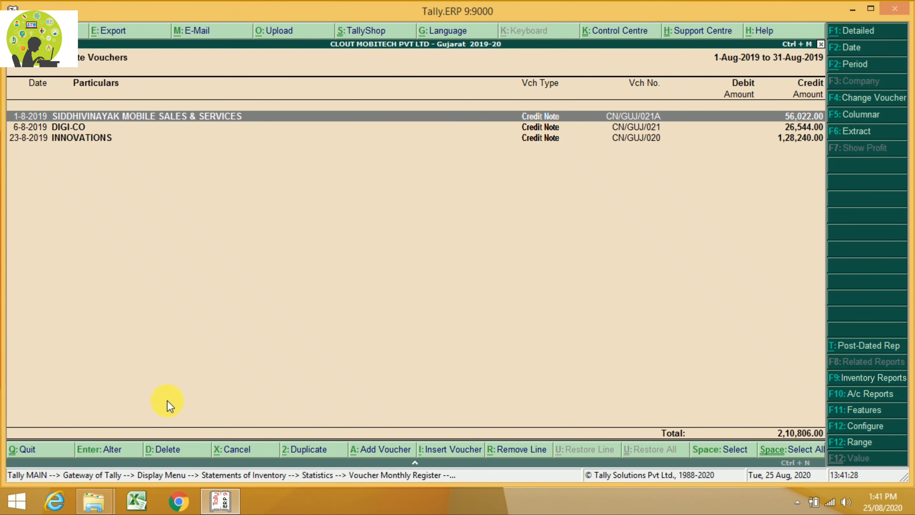
# View the DIGI-CO credit note of 6-8-2019, close it, and open the INNOVATIONS credit note of 23-8-2019.
pyautogui.press('Down')
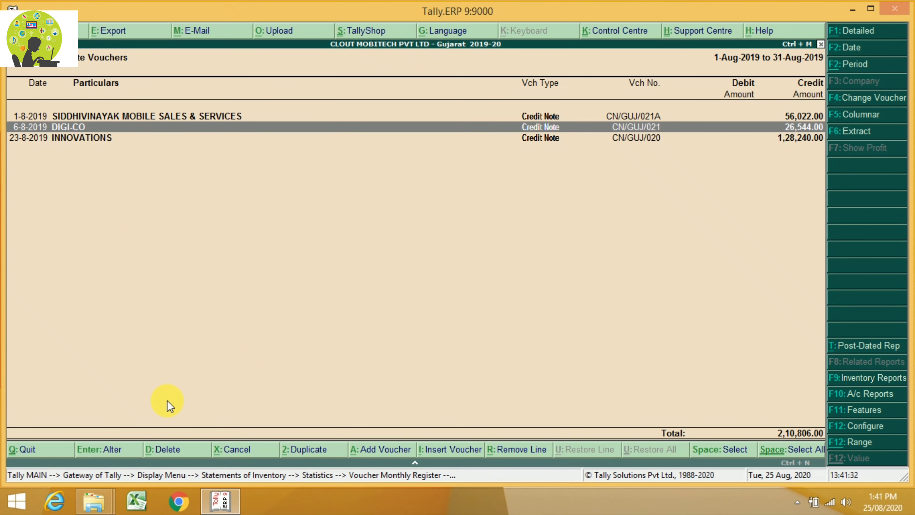
pyautogui.press('Return')
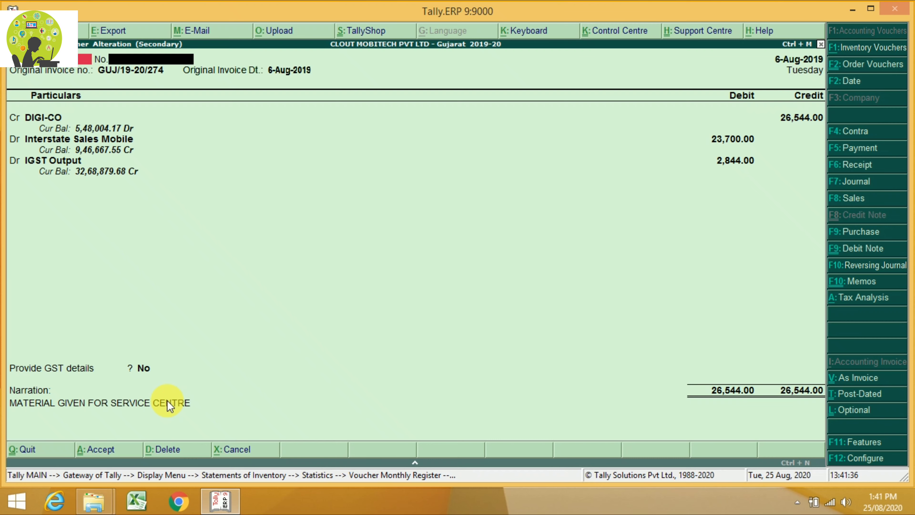
pyautogui.press('Escape')
pyautogui.press('Return')
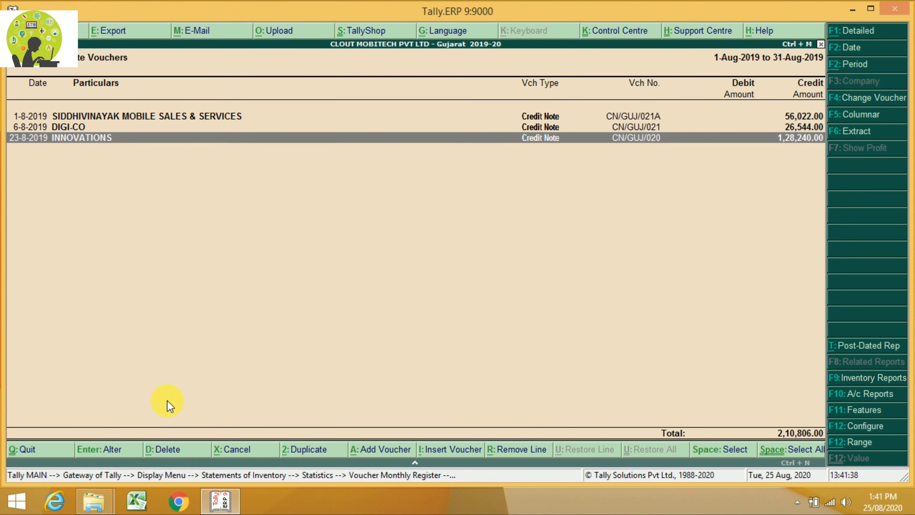
pyautogui.press('Return')
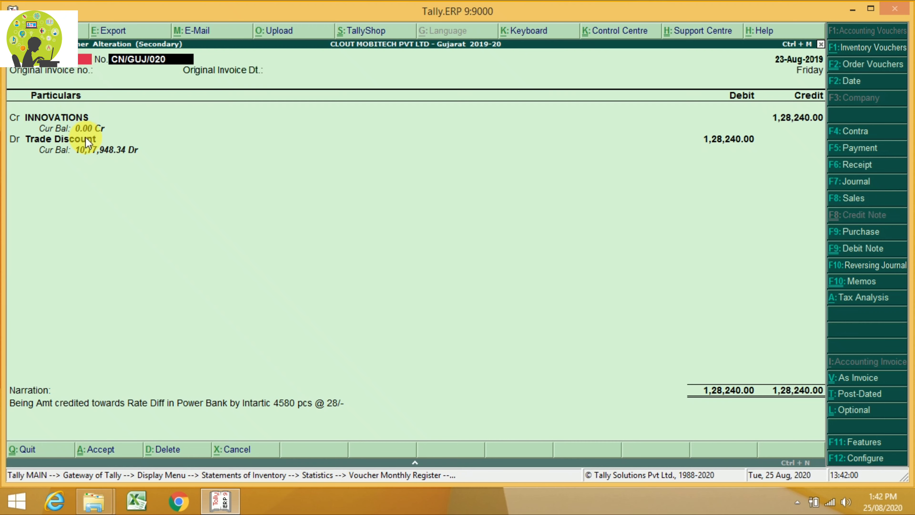
# Set the INNOVATIONS credit note's date to 1-Aug-2020, leaving the original invoice fields blank.
pyautogui.press('Return')
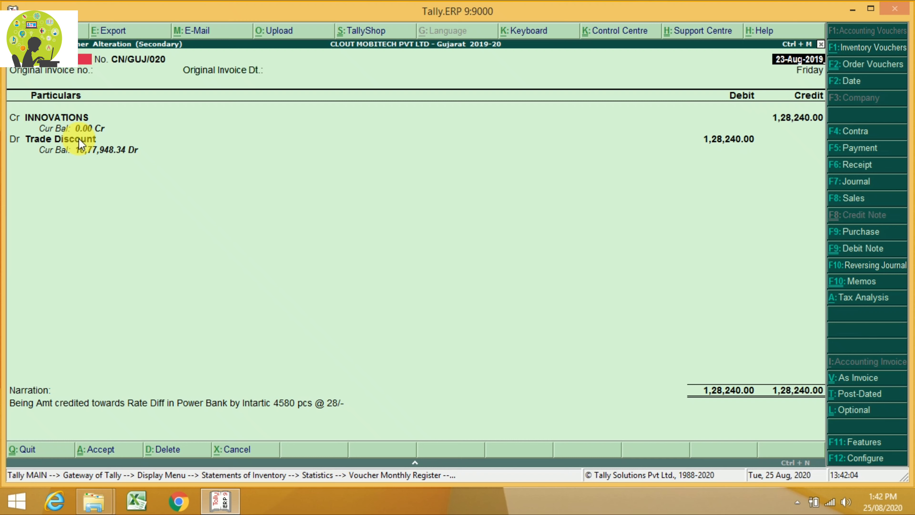
pyautogui.write('1.8.20')
pyautogui.press('Return')
pyautogui.press('Return')
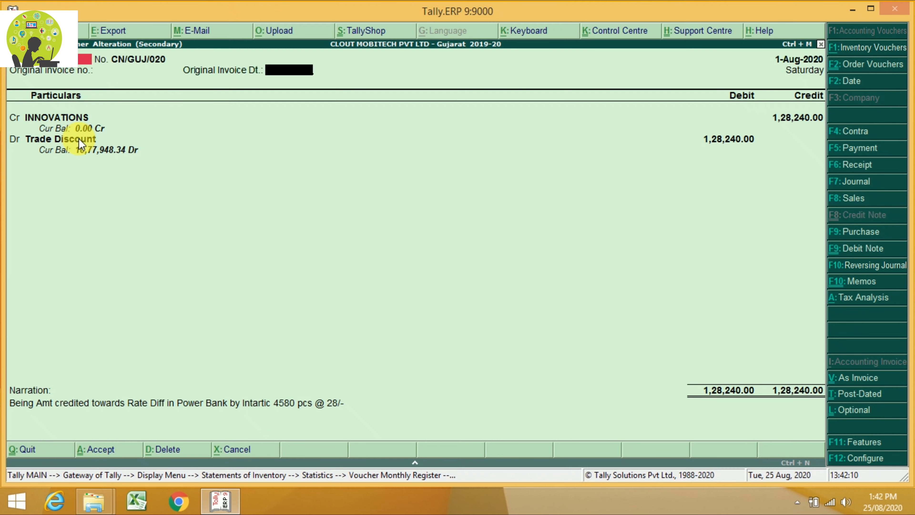
pyautogui.press('Return')
pyautogui.press('Return')
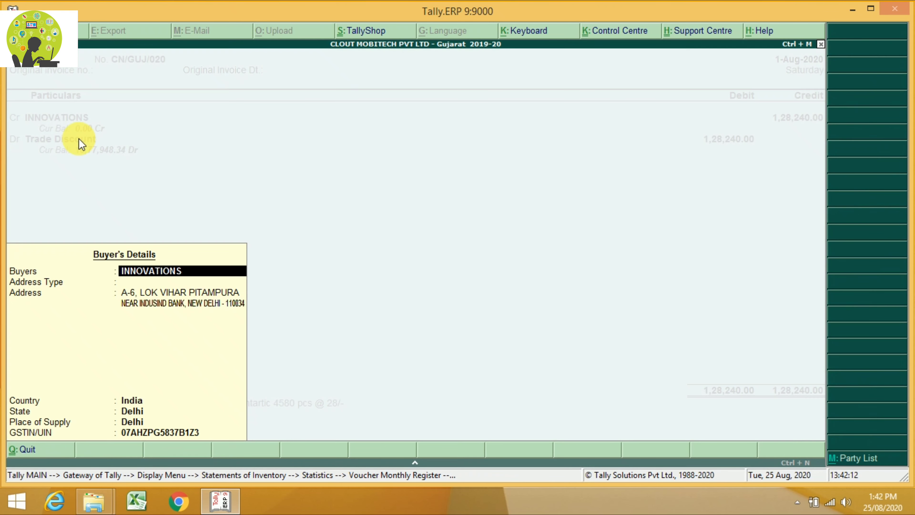
# Accept the Buyer's Details for INNOVATIONS with the Primary address type.
pyautogui.press('Return')
pyautogui.press('Return')
pyautogui.press('Return')
pyautogui.press('Return')
pyautogui.press('Return')
pyautogui.press('Return')
pyautogui.press('Return')
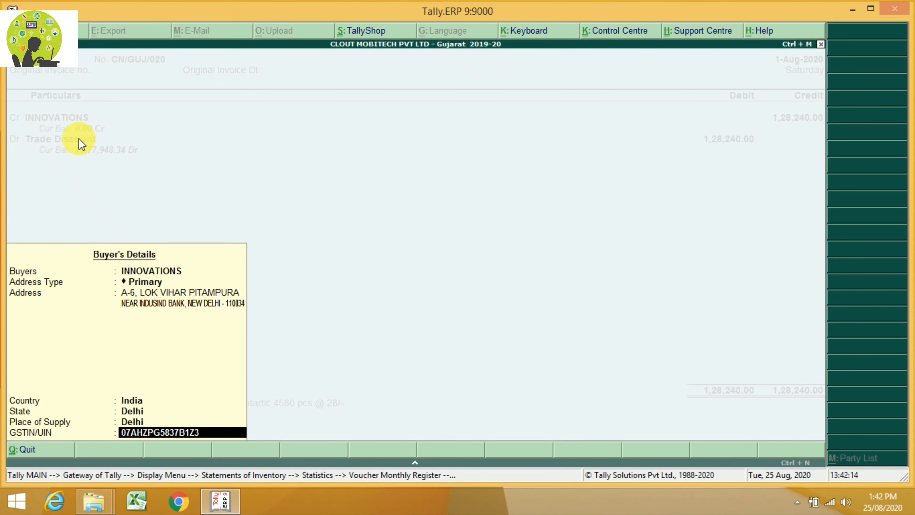
pyautogui.press('Return')
# Allocate the INNOVATIONS amount against pending bill 259 in the bill-wise details, and leave the allocation without choosing a second bill.
pyautogui.press('Return')
pyautogui.press('Return')
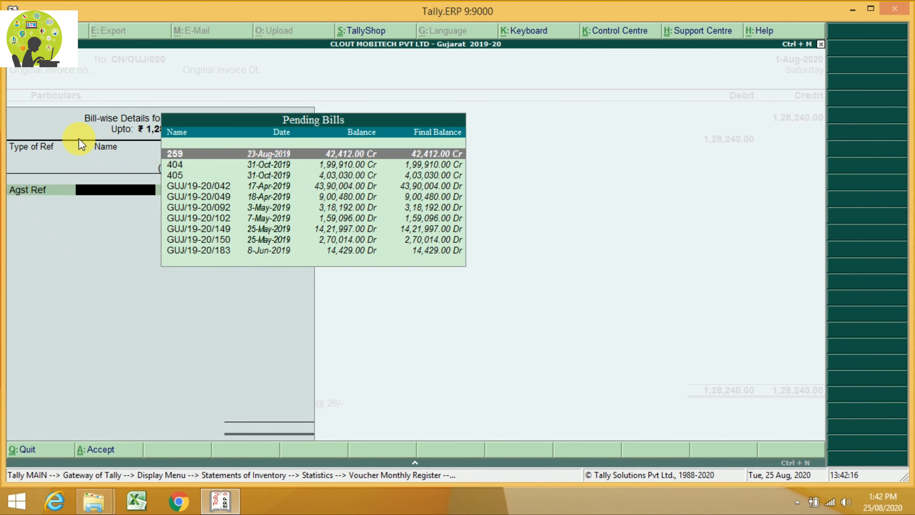
pyautogui.press('Return')
pyautogui.press('Return')
pyautogui.press('Return')
pyautogui.press('Return')
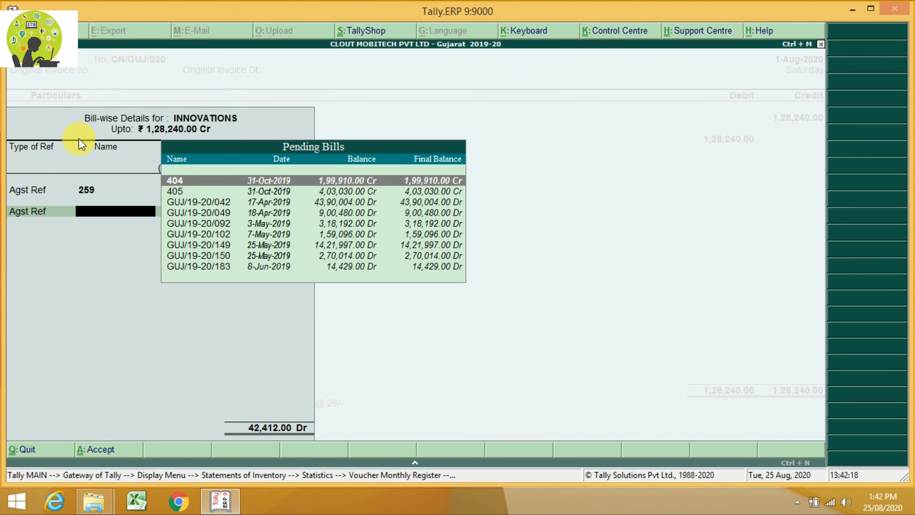
pyautogui.press('Escape')
pyautogui.press('Return')
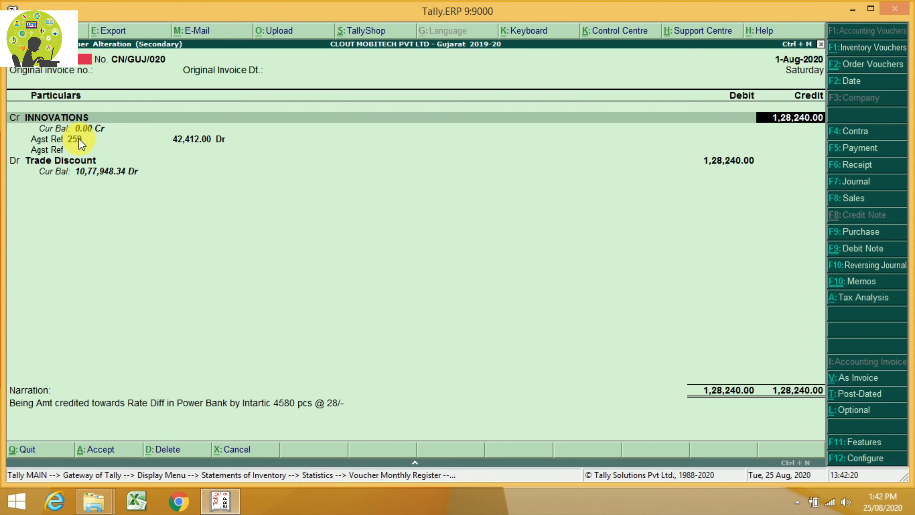
# Change the adjustment method of bill reference 259 to Advance, and leave the voucher without saving.
pyautogui.press('Return')
pyautogui.press('Up')
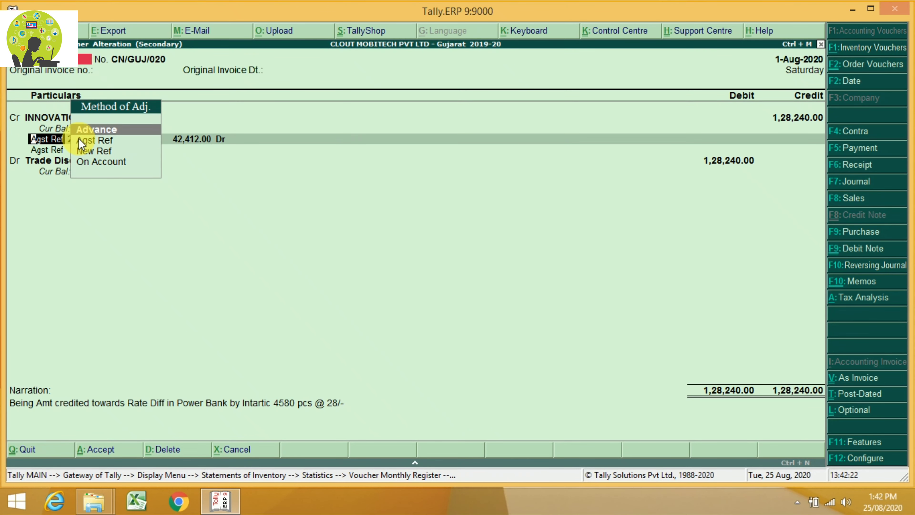
pyautogui.press('Return')
pyautogui.press('Return')
pyautogui.press('Return')
pyautogui.press('Return')
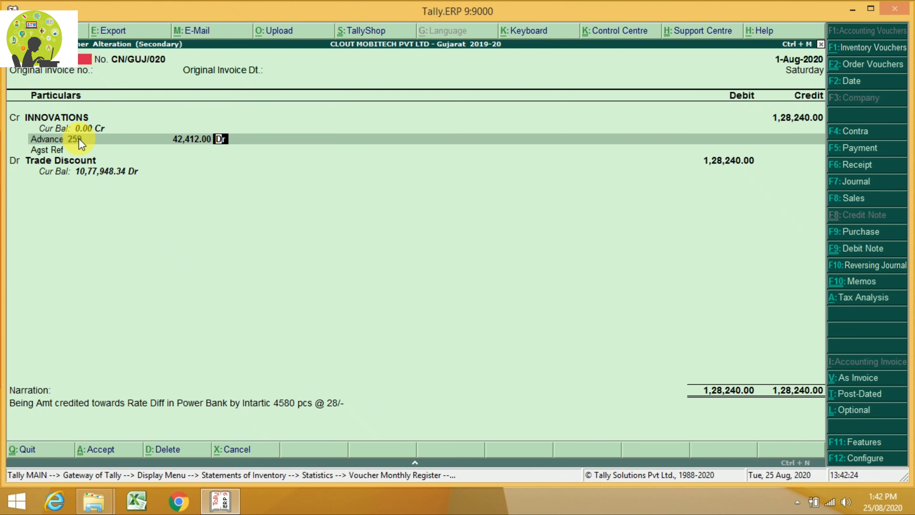
pyautogui.press('Up')
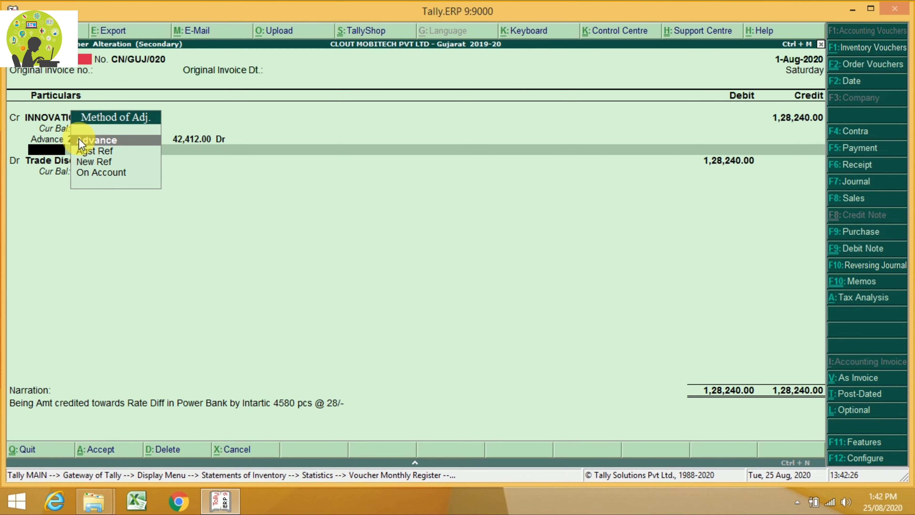
pyautogui.press('Escape')
# Reopen the INNOVATIONS credit note, set its date to 1-Aug-2020 and go to the Trade Discount debit line.
pyautogui.press('Return')
pyautogui.press('Return')
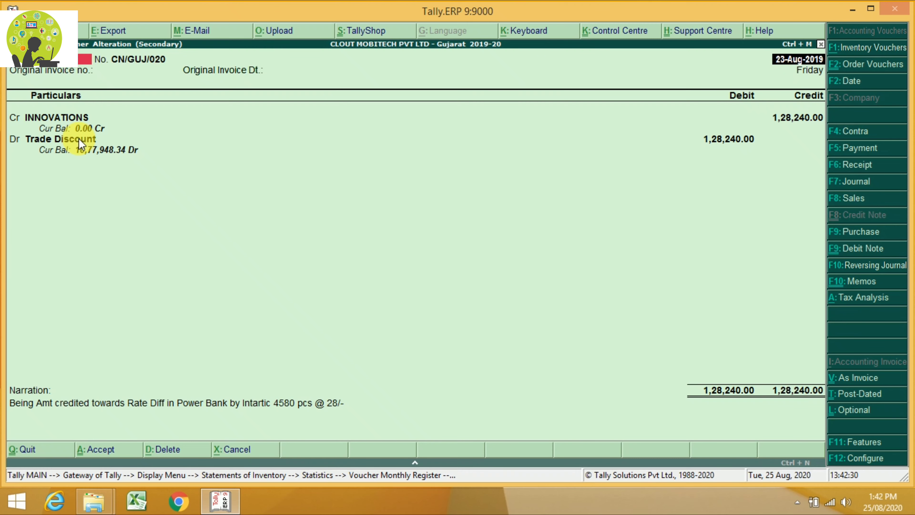
pyautogui.write('1.8.2020')
pyautogui.press('Return')
pyautogui.click(78, 140)
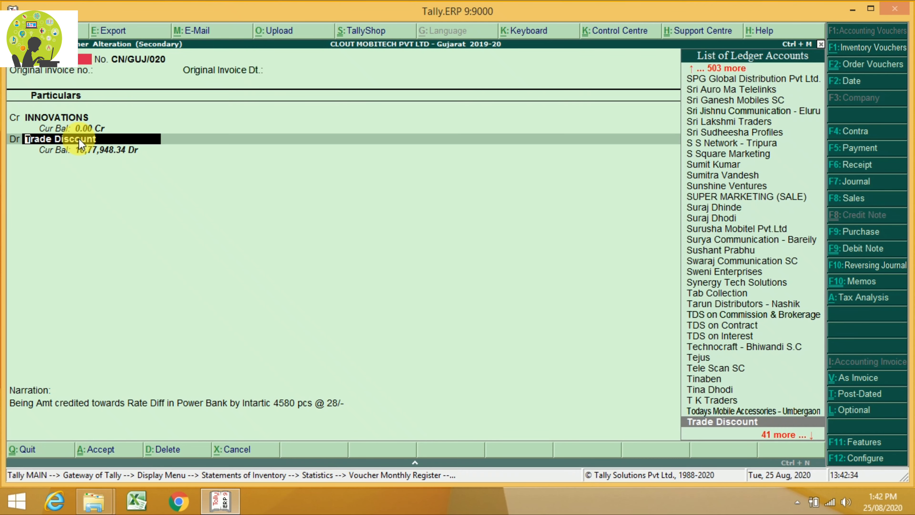
# Open the Trade Discount ledger for alteration and review its group, inventory, GST and assessable value settings.
pyautogui.hotkey('ctrl', 'Return')
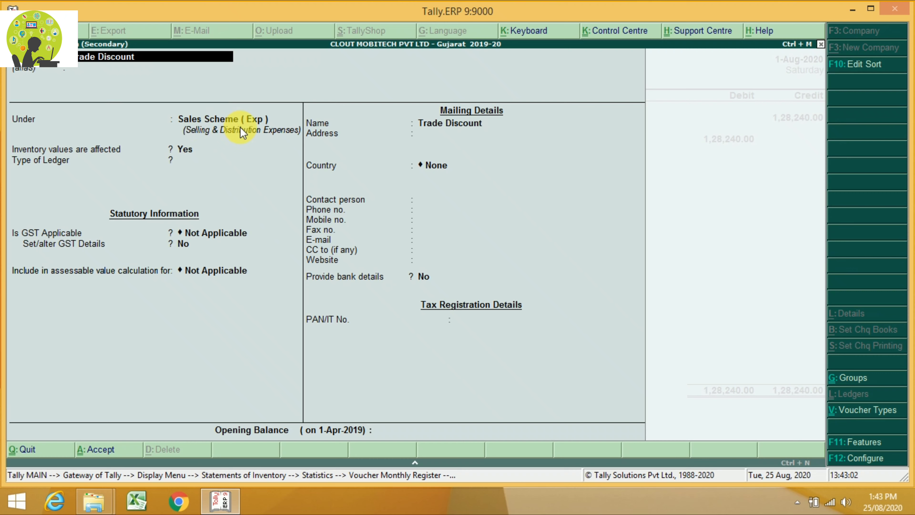
pyautogui.press('Return')
pyautogui.press('Return')
pyautogui.press('Return')
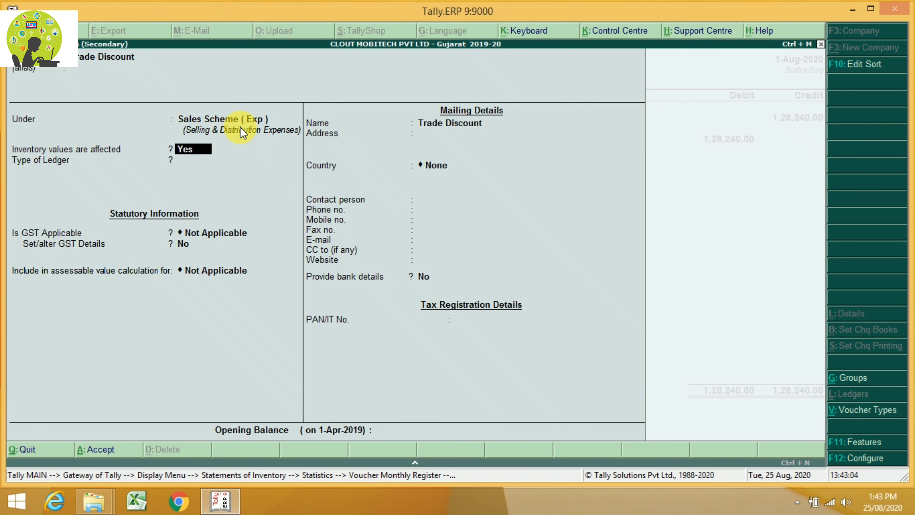
pyautogui.press('Return')
pyautogui.press('Return')
pyautogui.press('Return')
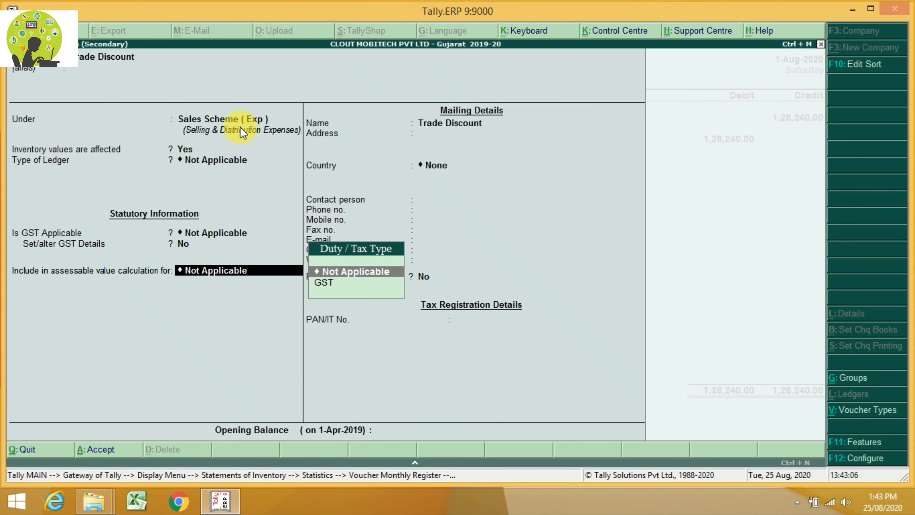
pyautogui.press('Return')
pyautogui.press('Return')
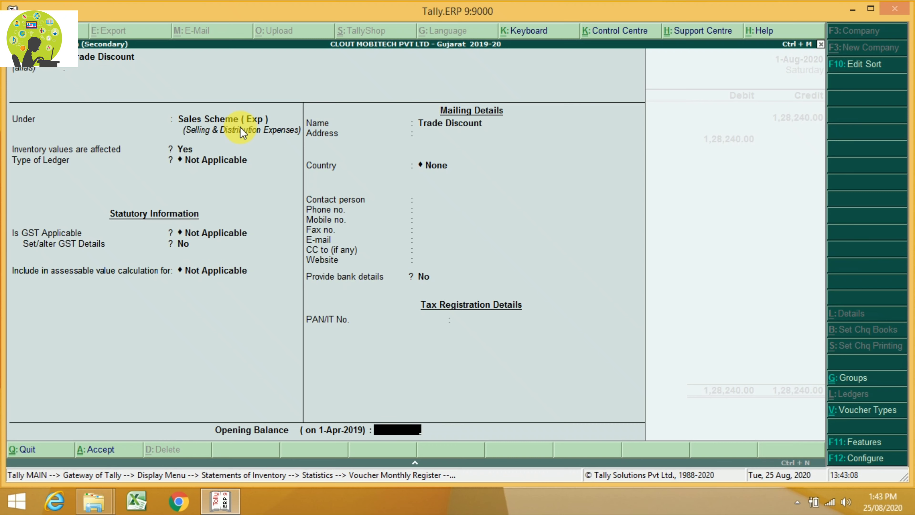
pyautogui.press('Return')
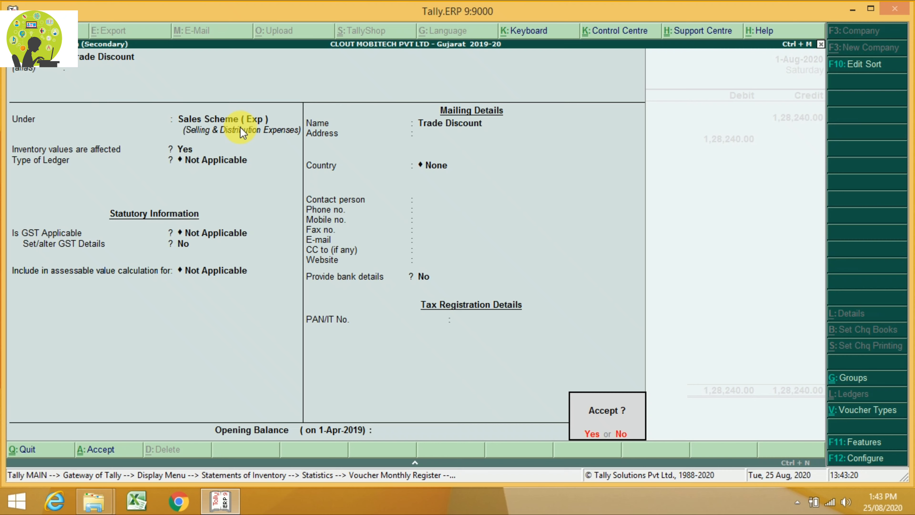
# Make GST Applicable for the Trade Discount ledger and open its GST details for alteration.
pyautogui.press('BackSpace')
pyautogui.press('BackSpace')
pyautogui.press('BackSpace')
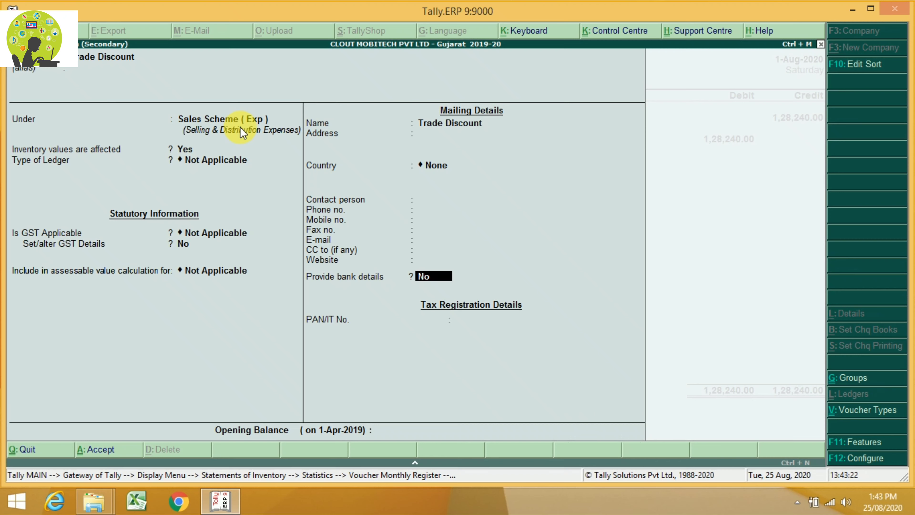
pyautogui.press('Up')
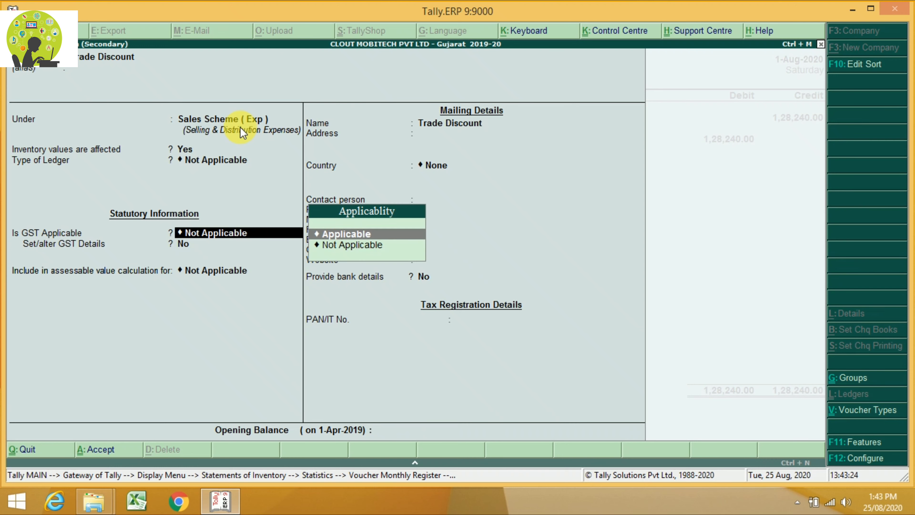
pyautogui.press('Return')
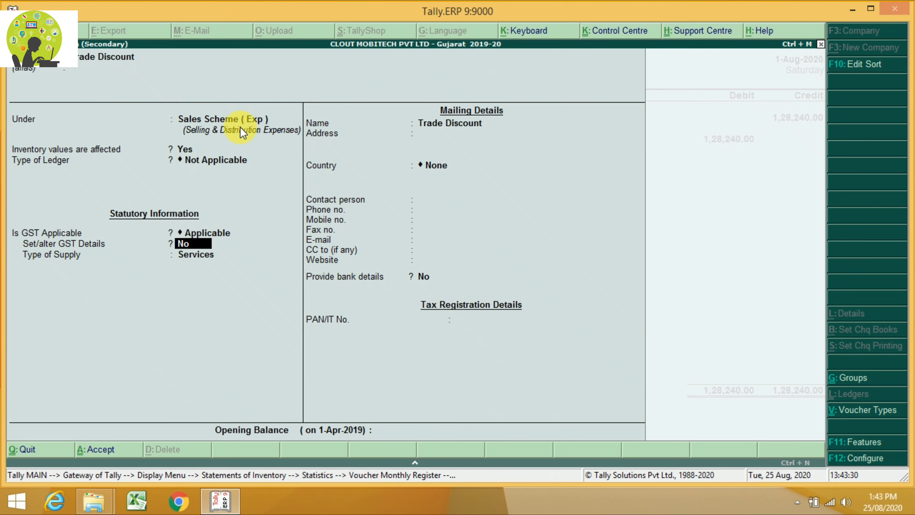
pyautogui.press('y')
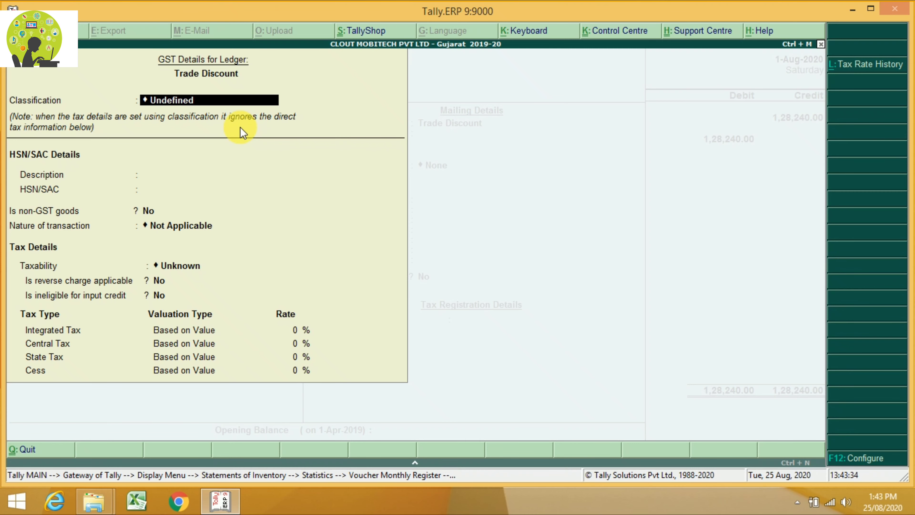
# Set the nature of transaction to Purchase Taxable in the Trade Discount GST details, leaving classification and HSN/SAC unchanged.
pyautogui.press('Return')
pyautogui.press('Return')
pyautogui.press('Return')
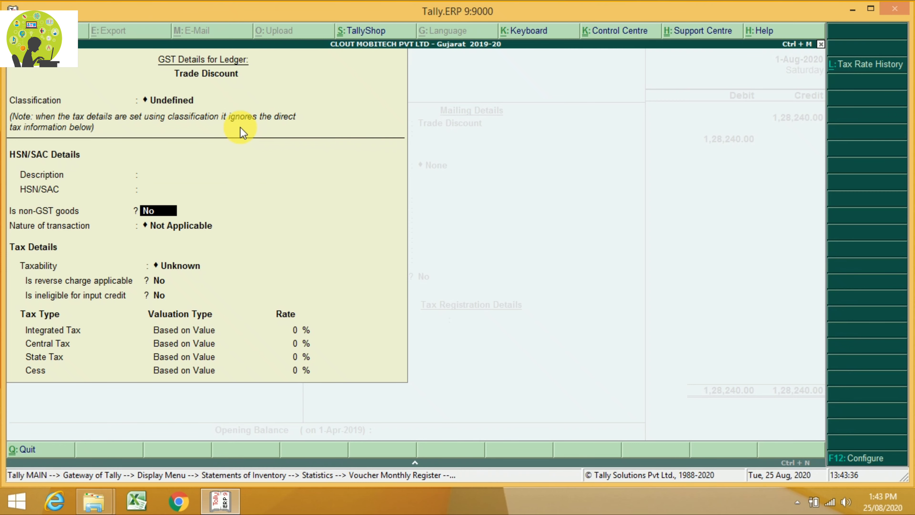
pyautogui.press('Return')
pyautogui.press('Down')
pyautogui.press('Down')
pyautogui.press('Down')
pyautogui.press('Down')
pyautogui.press('Down')
pyautogui.press('Down')
pyautogui.press('Down')
pyautogui.press('Down')
pyautogui.press('Down')
pyautogui.press('Down')
pyautogui.press('Down')
pyautogui.press('Down')
pyautogui.press('Down')
pyautogui.press('Down')
pyautogui.press('Down')
pyautogui.press('Down')
pyautogui.press('Down')
pyautogui.press('Down')
pyautogui.press('Down')
pyautogui.press('Down')
pyautogui.press('Down')
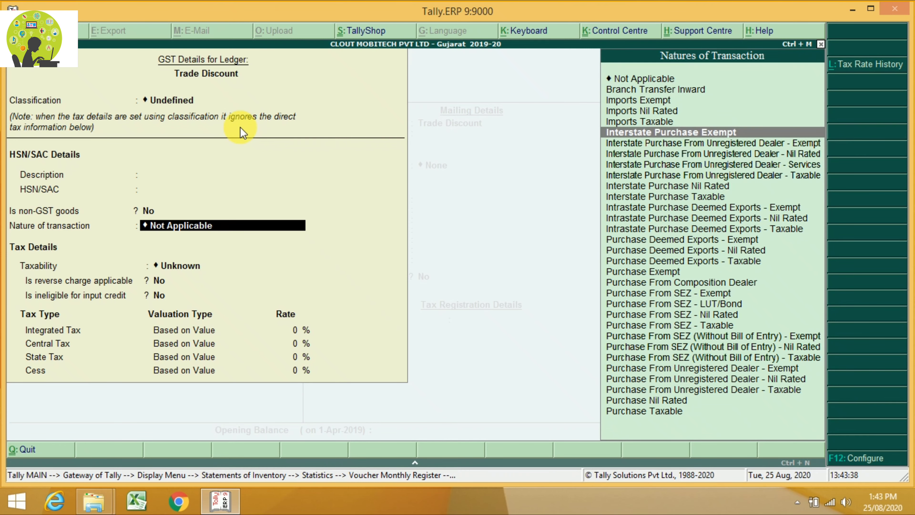
pyautogui.press('Up')
pyautogui.press('Up')
pyautogui.press('Up')
pyautogui.press('Up')
pyautogui.press('Up')
pyautogui.press('Up')
pyautogui.press('Up')
pyautogui.press('Up')
pyautogui.press('Up')
pyautogui.press('Up')
pyautogui.press('Up')
pyautogui.press('Up')
pyautogui.press('Up')
pyautogui.press('Up')
pyautogui.press('Up')
pyautogui.press('Up')
pyautogui.press('Up')
pyautogui.press('Up')
pyautogui.press('Up')
pyautogui.press('Up')
pyautogui.press('Up')
pyautogui.press('Up')
pyautogui.press('Up')
pyautogui.press('Up')
pyautogui.press('Up')
pyautogui.press('Up')
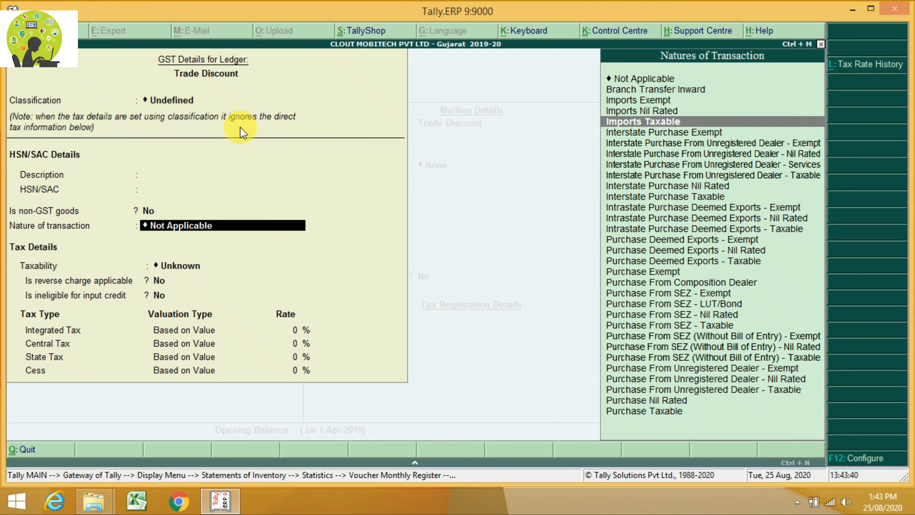
pyautogui.press('Down')
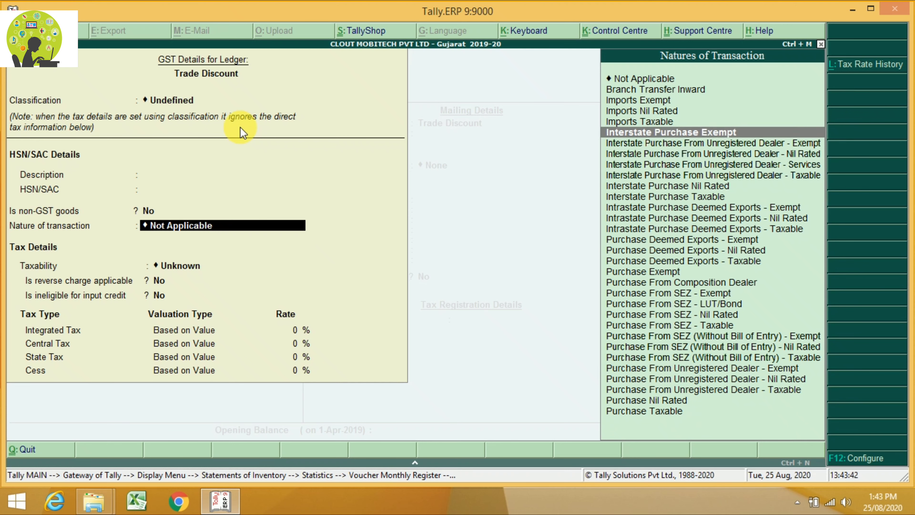
pyautogui.press('Down')
pyautogui.press('Down')
pyautogui.press('Down')
pyautogui.press('Down')
pyautogui.press('Down')
pyautogui.press('Down')
pyautogui.press('Down')
pyautogui.press('Down')
pyautogui.press('Down')
pyautogui.press('Down')
pyautogui.press('Down')
pyautogui.press('Down')
pyautogui.press('Down')
pyautogui.press('Down')
pyautogui.press('Down')
pyautogui.press('Down')
pyautogui.press('Down')
pyautogui.press('Down')
pyautogui.press('Down')
pyautogui.press('Down')
pyautogui.press('Down')
pyautogui.press('Down')
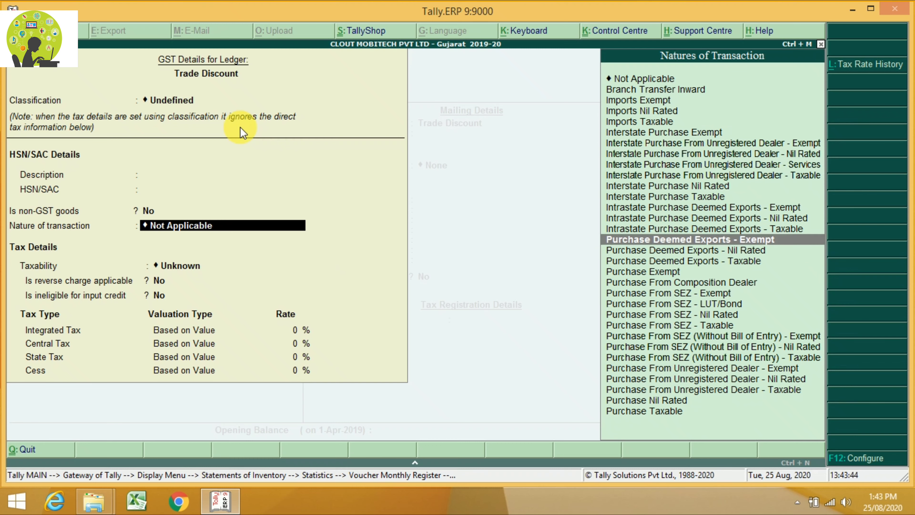
pyautogui.press('Down')
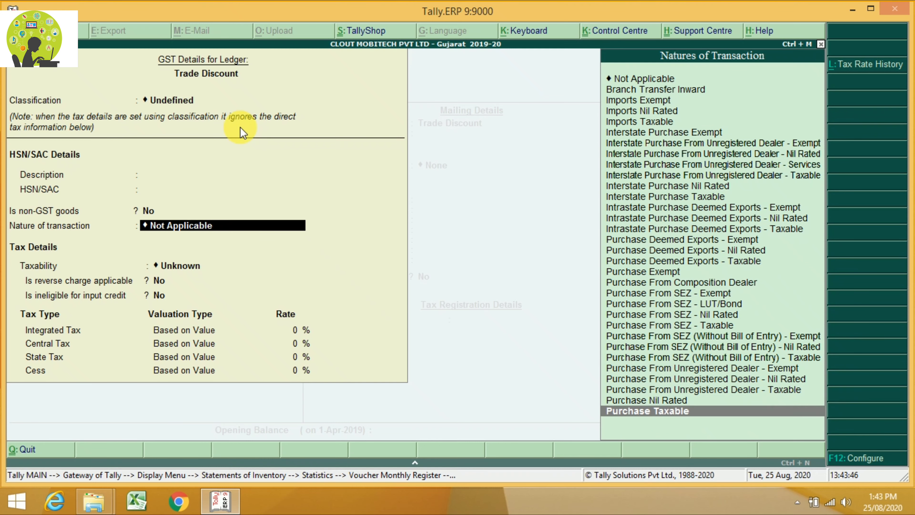
pyautogui.press('Return')
# Change the nature of transaction to Interstate Purchase Taxable, and leave the GST details without entering a tax rate.
pyautogui.press('BackSpace')
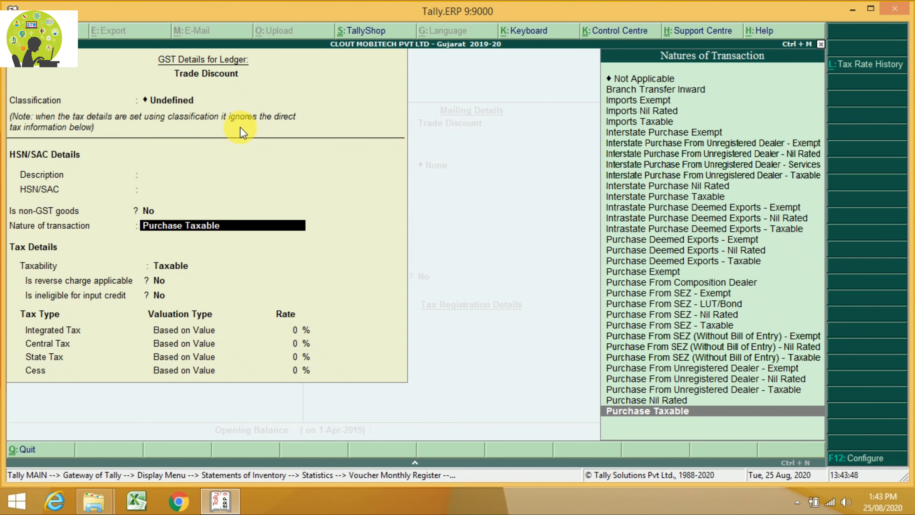
pyautogui.press('Up')
pyautogui.press('Up')
pyautogui.press('Up')
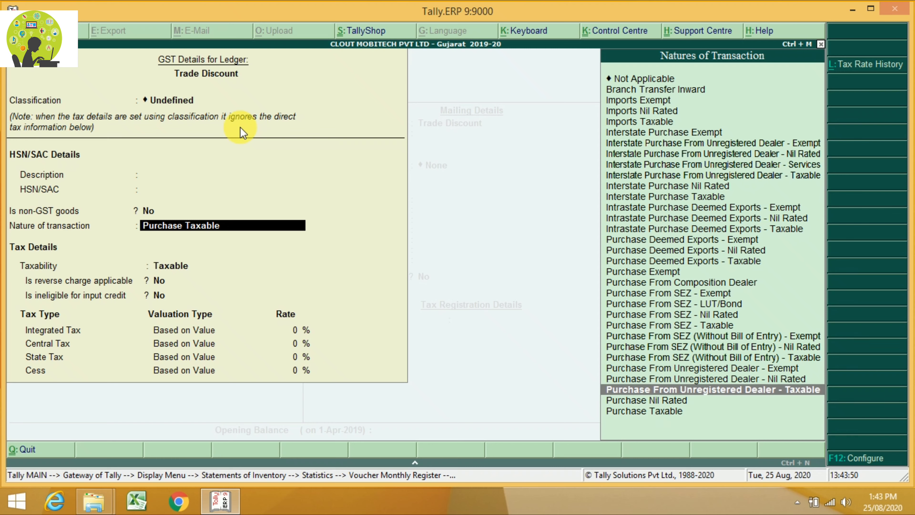
pyautogui.press('Down')
pyautogui.press('Up')
pyautogui.press('Up')
pyautogui.press('Up')
pyautogui.press('Up')
pyautogui.press('Up')
pyautogui.press('Up')
pyautogui.press('Up')
pyautogui.press('Up')
pyautogui.press('Up')
pyautogui.press('Up')
pyautogui.press('Up')
pyautogui.press('Up')
pyautogui.press('Up')
pyautogui.press('Up')
pyautogui.press('Up')
pyautogui.press('Up')
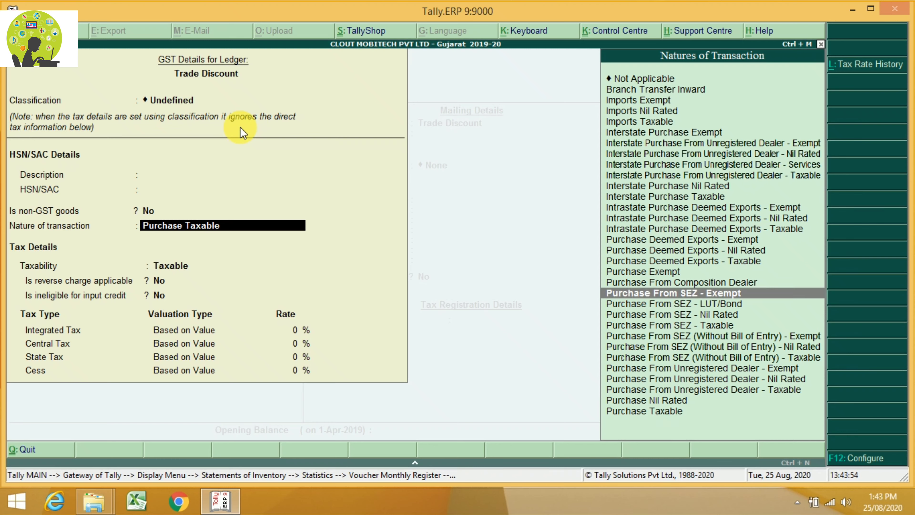
pyautogui.press('Up')
pyautogui.press('Up')
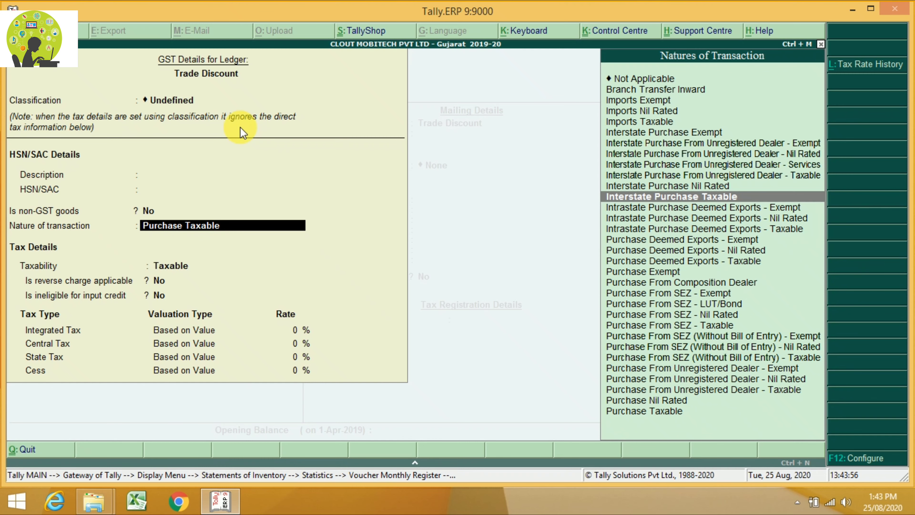
pyautogui.press('Return')
pyautogui.press('Return')
pyautogui.press('Return')
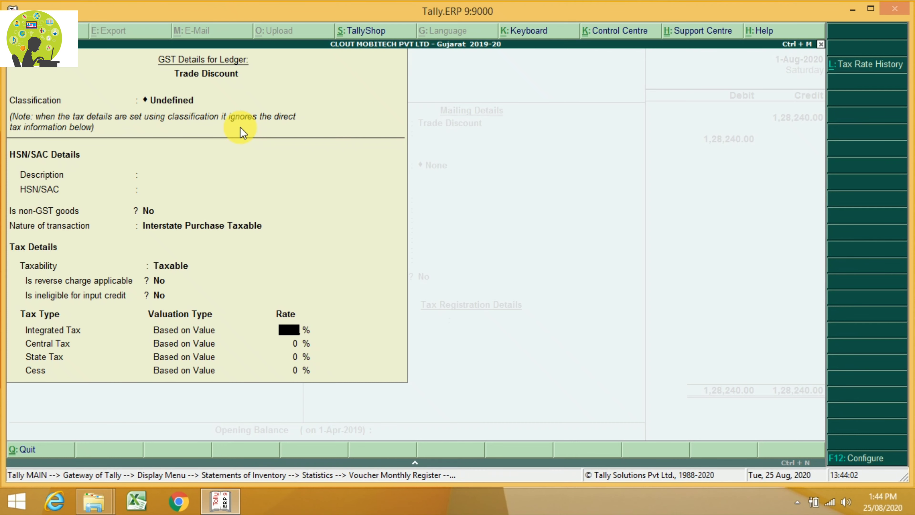
pyautogui.press('Escape')
pyautogui.press('Return')
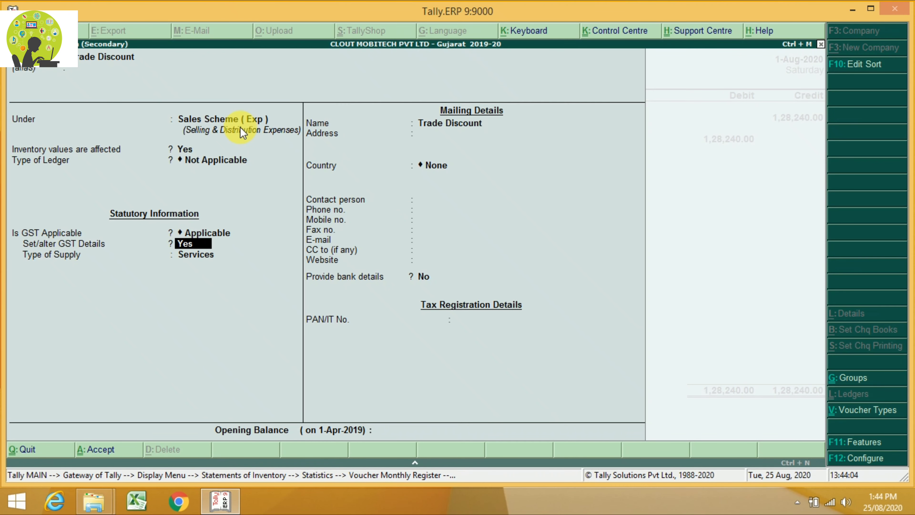
# Set GST applicability of the Trade Discount ledger back to Not Applicable and accept the ledger.
pyautogui.press('Up')
pyautogui.press('Down')
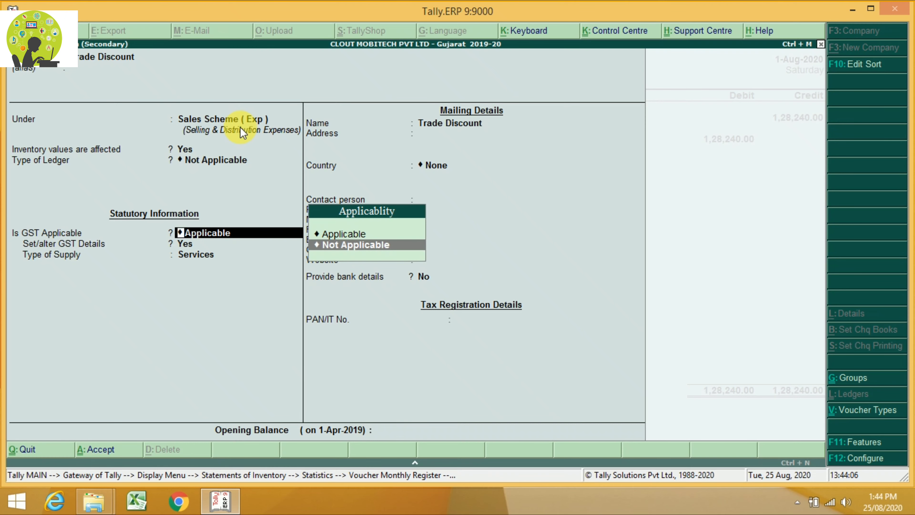
pyautogui.press('Return')
pyautogui.press('Return')
pyautogui.press('Return')
pyautogui.press('Return')
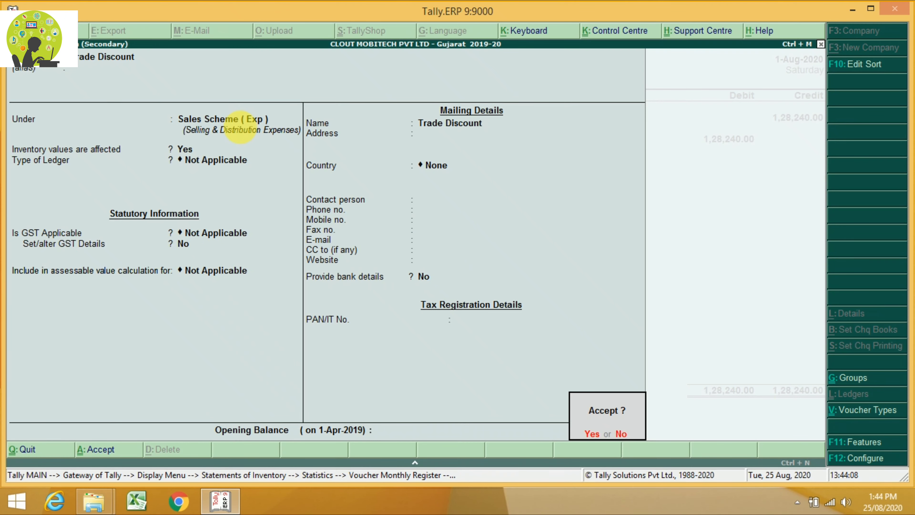
pyautogui.press('Return')
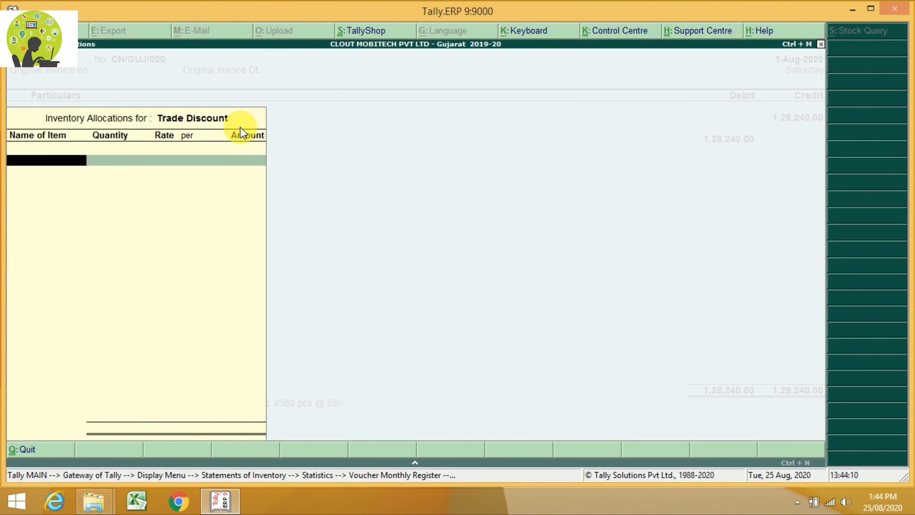
# Leave the Trade Discount inventory allocations empty and quit the INNOVATIONS credit note without saving.
pyautogui.press('Escape')
pyautogui.press('Return')
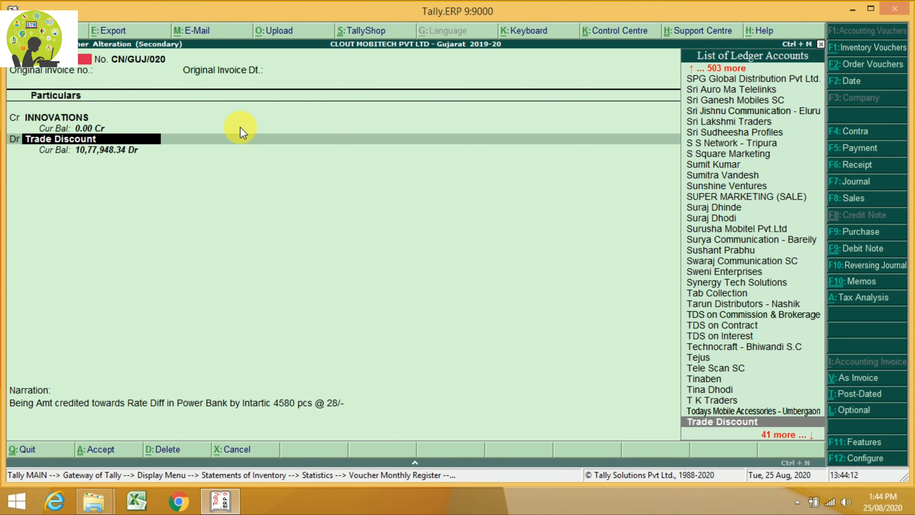
pyautogui.press('Escape')
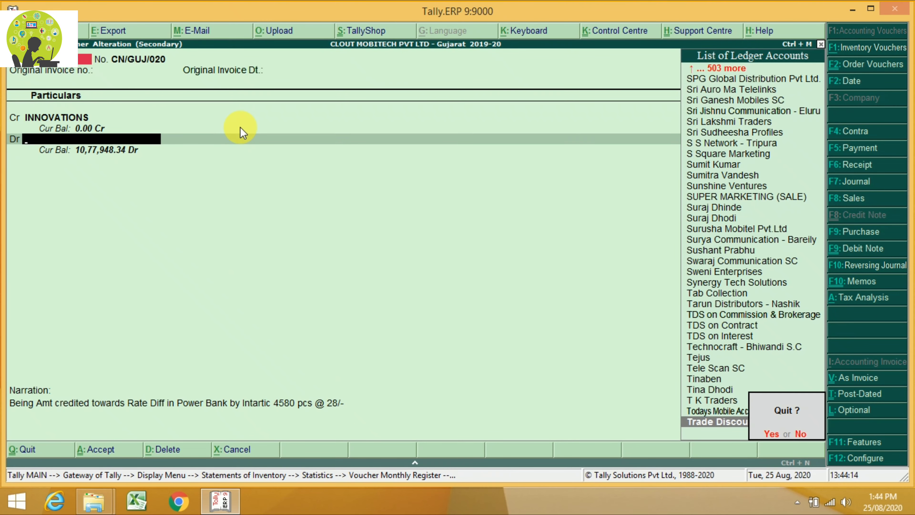
pyautogui.press('Return')
# Examine the ledger entries and narration of the DIGI-CO credit note, and quit it without changes.
pyautogui.press('Up')
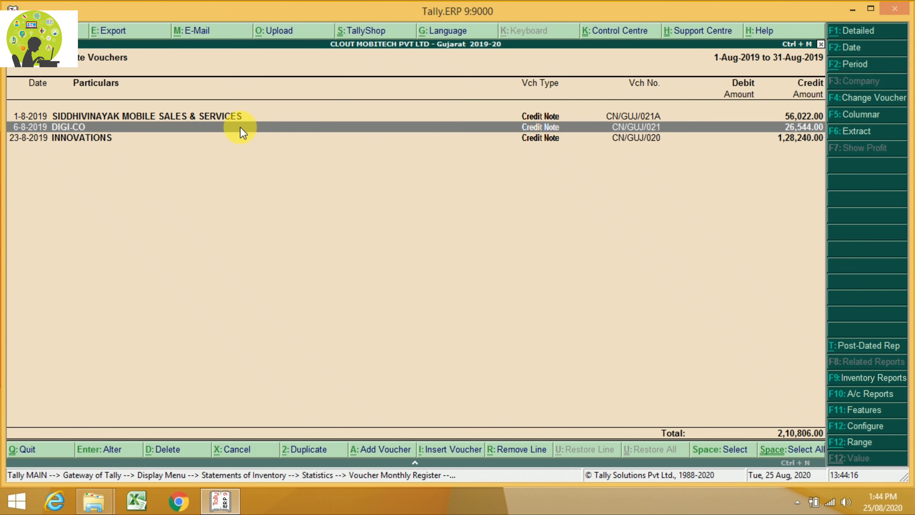
pyautogui.press('Return')
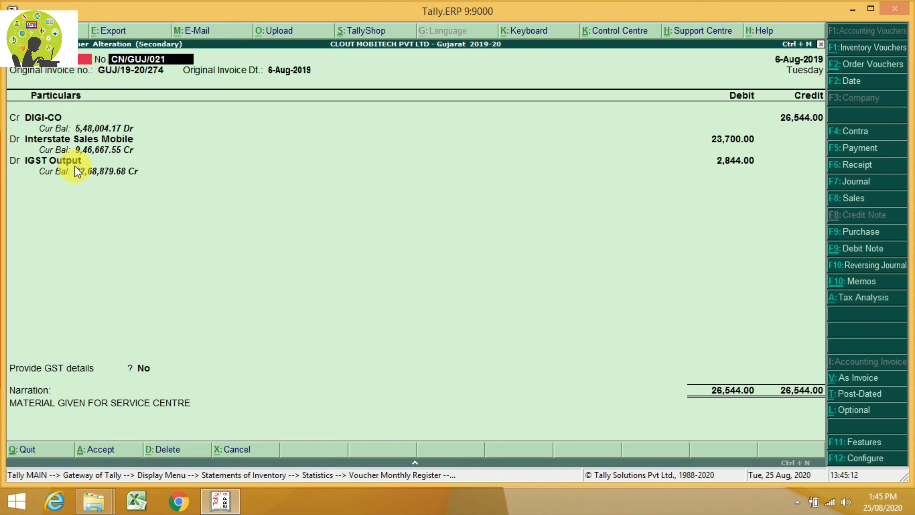
pyautogui.press('Escape')
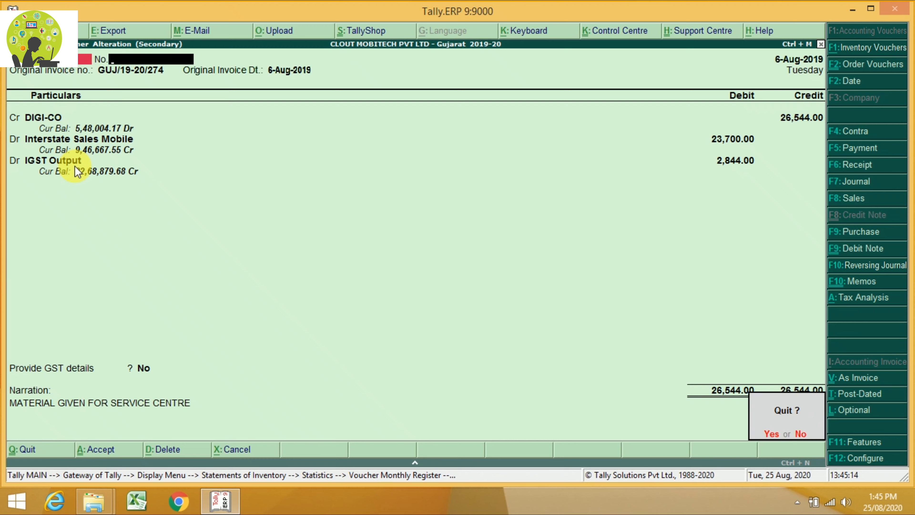
pyautogui.press('y')
# Open the SIDDHIVINAYAK MOBILE SALES & SERVICES credit note and show its print preview.
pyautogui.press('Up')
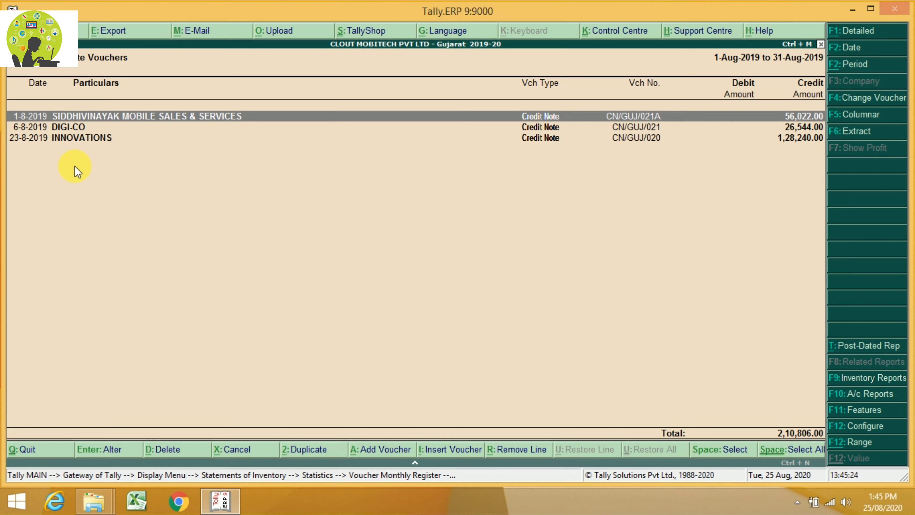
pyautogui.press('Return')
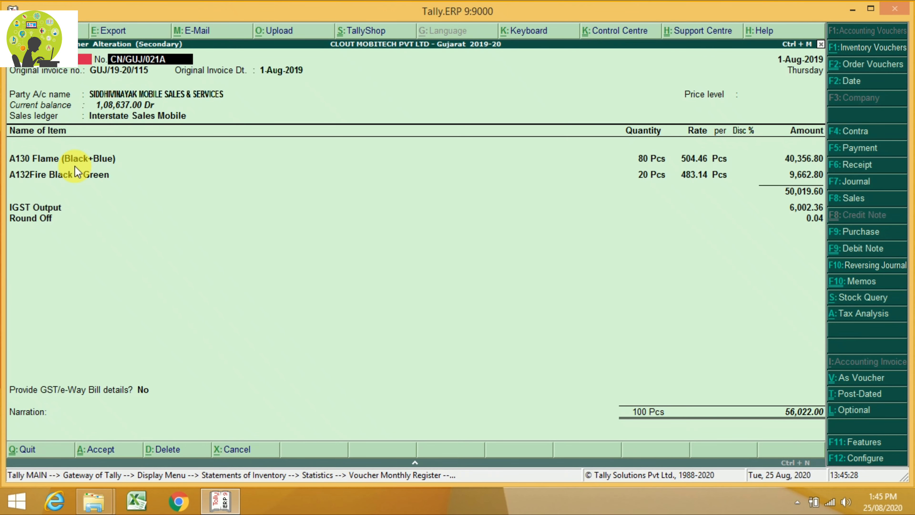
pyautogui.hotkey('alt', 'p')
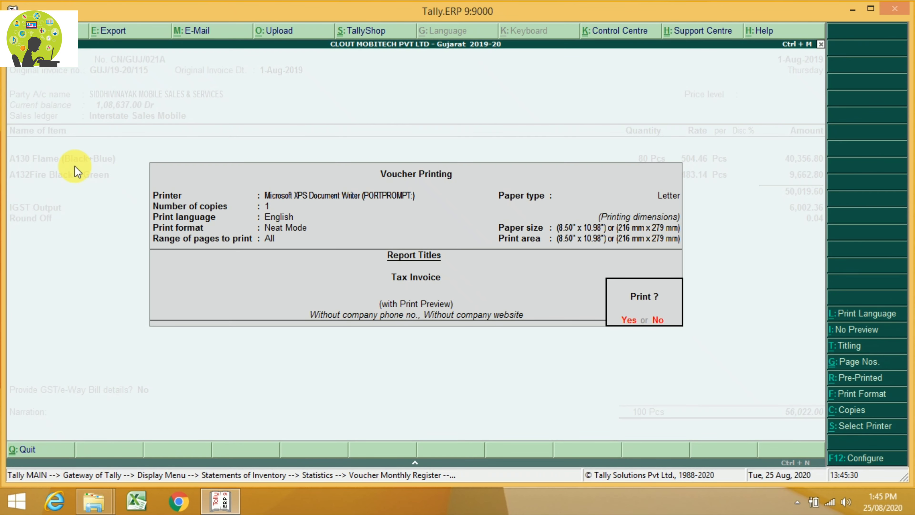
pyautogui.press('Return')
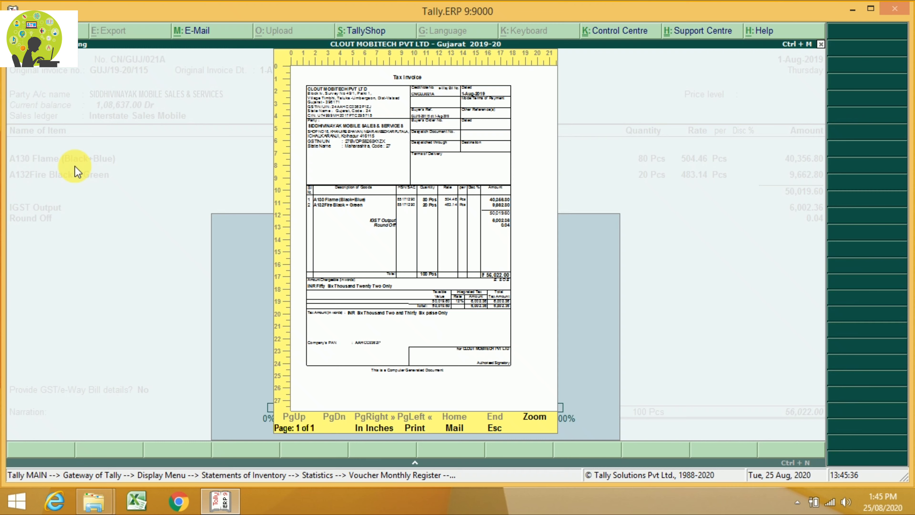
# Close the print preview and quit the SIDDHIVINAYAK MOBILE SALES & SERVICES credit note without saving.
pyautogui.press('Escape')
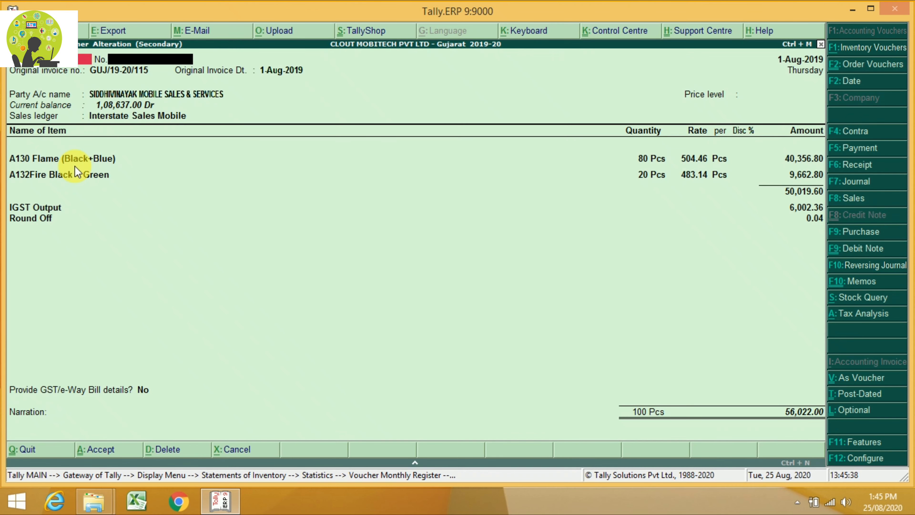
pyautogui.press('Escape')
pyautogui.press('y')
# Examine the print preview of the INNOVATIONS trade discount credit note, and quit the voucher without saving.
pyautogui.press('Down')
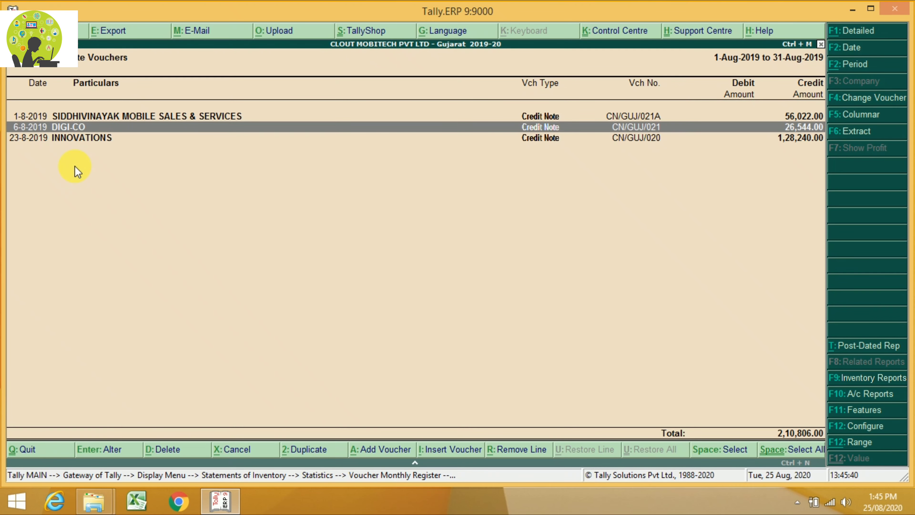
pyautogui.press('Down')
pyautogui.press('Return')
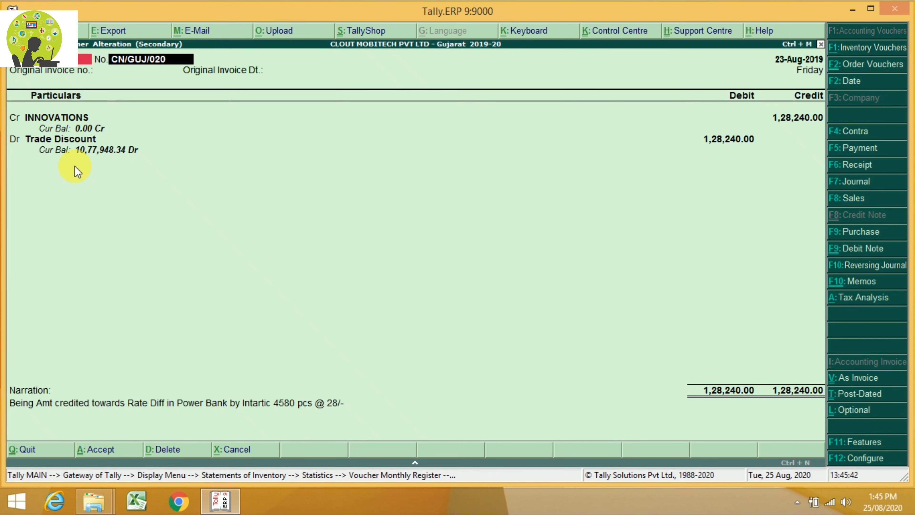
pyautogui.hotkey('alt', 'p')
pyautogui.press('Return')
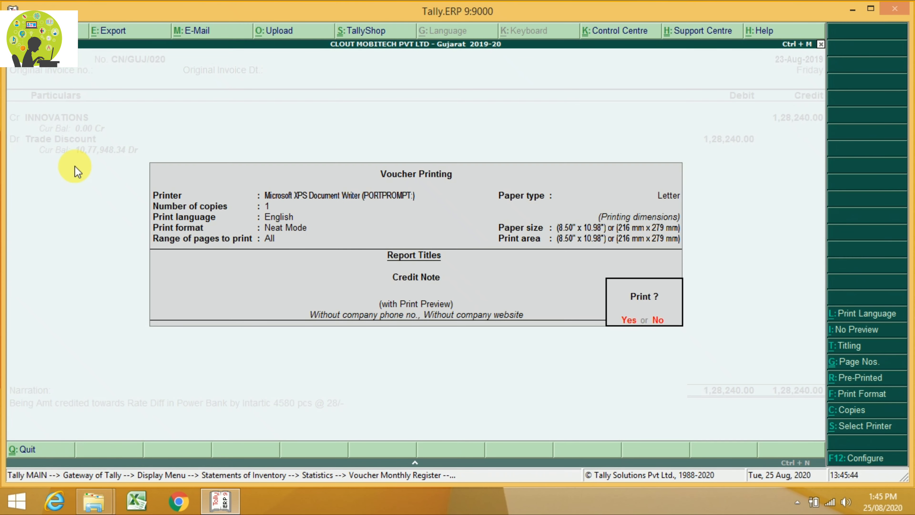
pyautogui.press('y')
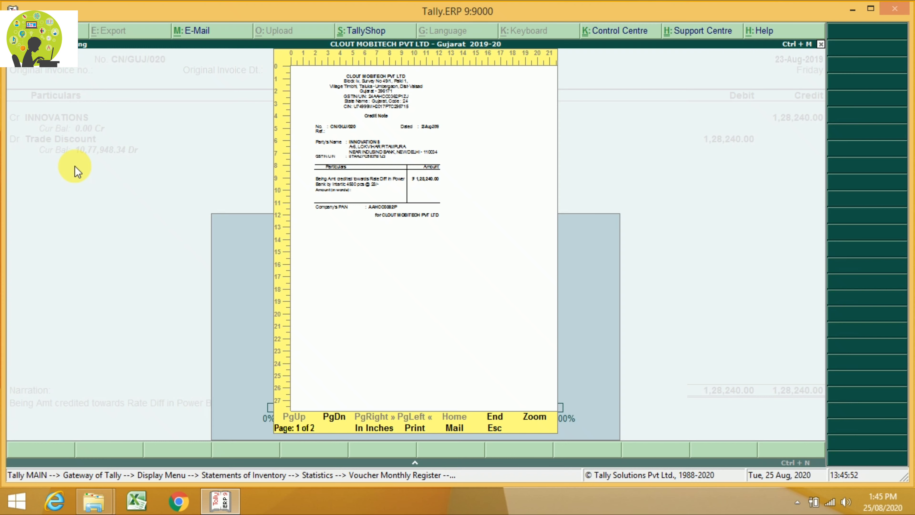
pyautogui.press('Escape')
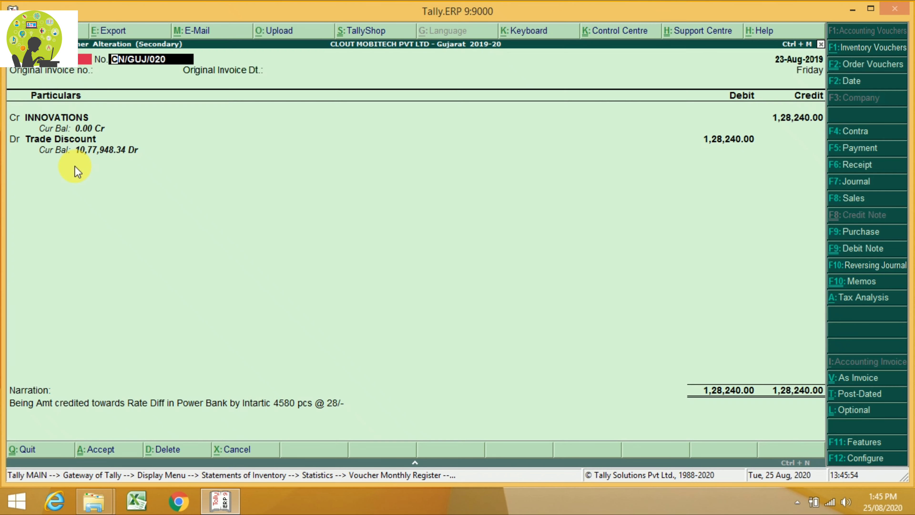
pyautogui.press('Escape')
pyautogui.press('Return')
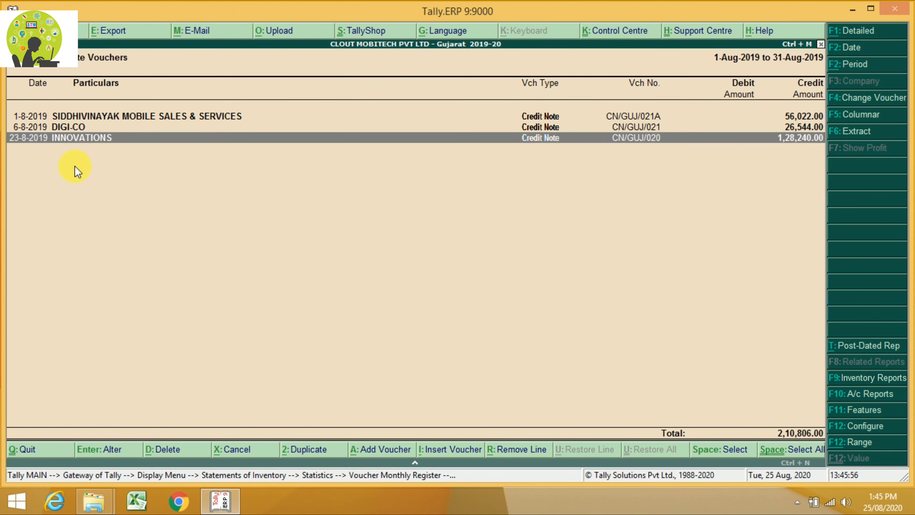
# Examine the print preview of the DIGI-CO credit note in voucher mode, and quit the voucher without saving.
pyautogui.press('Up')
pyautogui.press('Return')
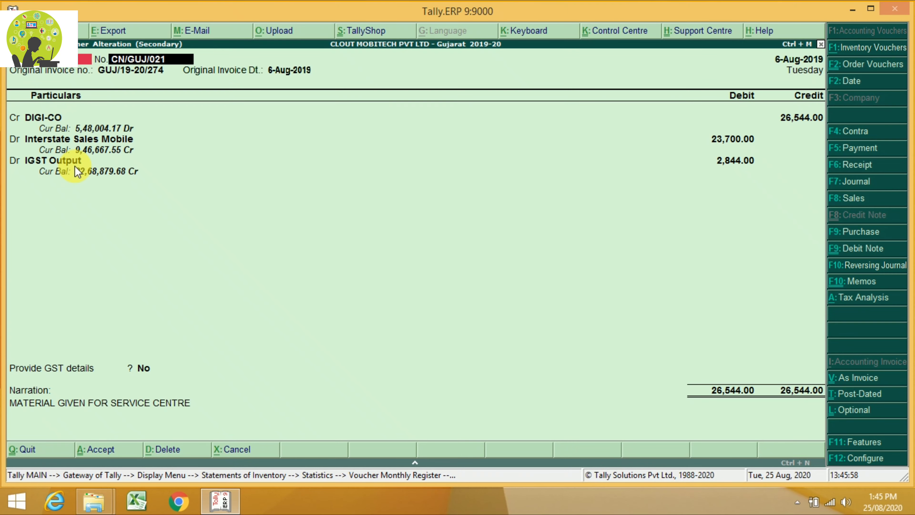
pyautogui.hotkey('alt', 'p')
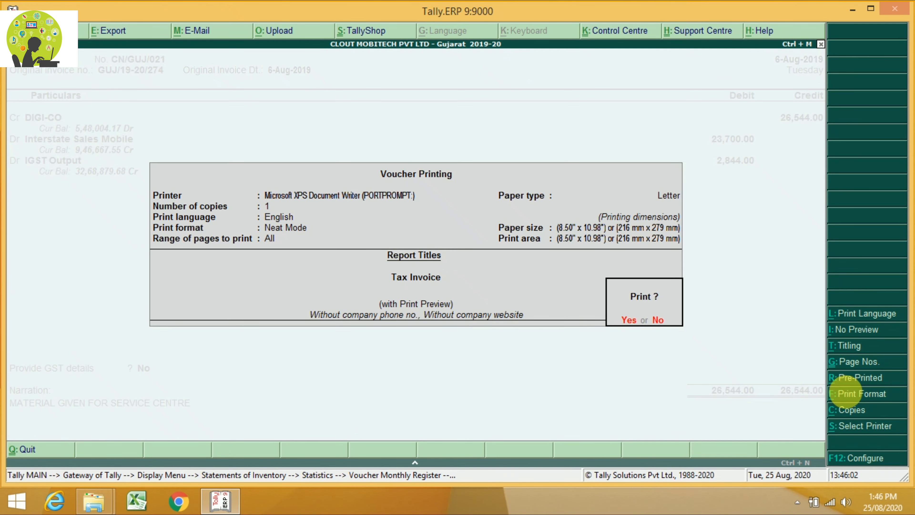
pyautogui.click(854, 378)
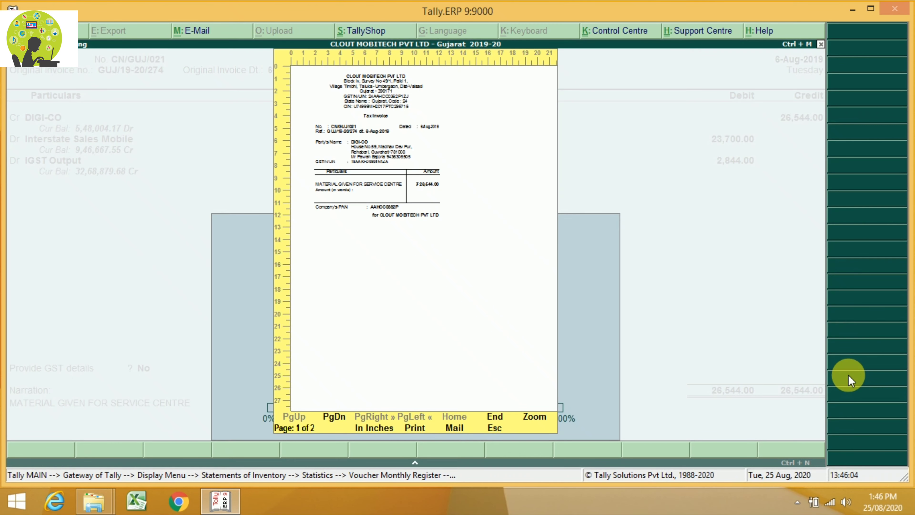
pyautogui.press('Escape')
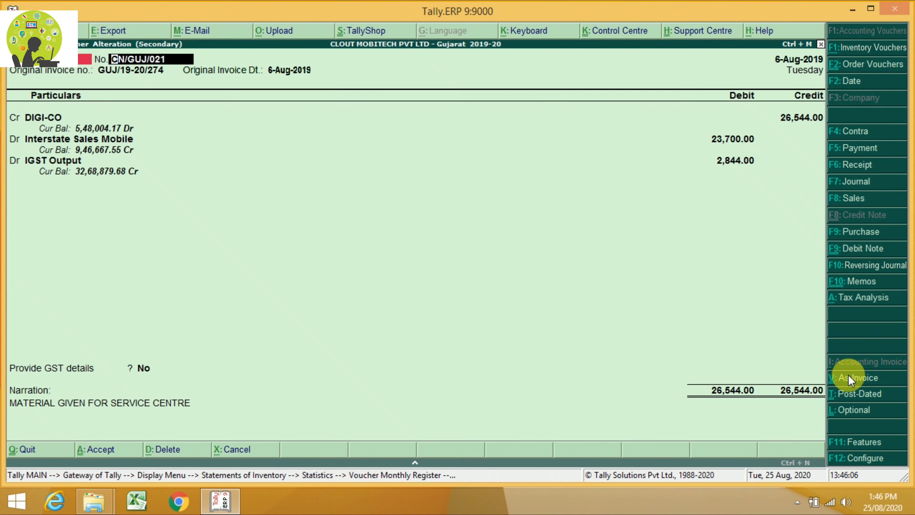
pyautogui.press('Escape')
pyautogui.press('Return')
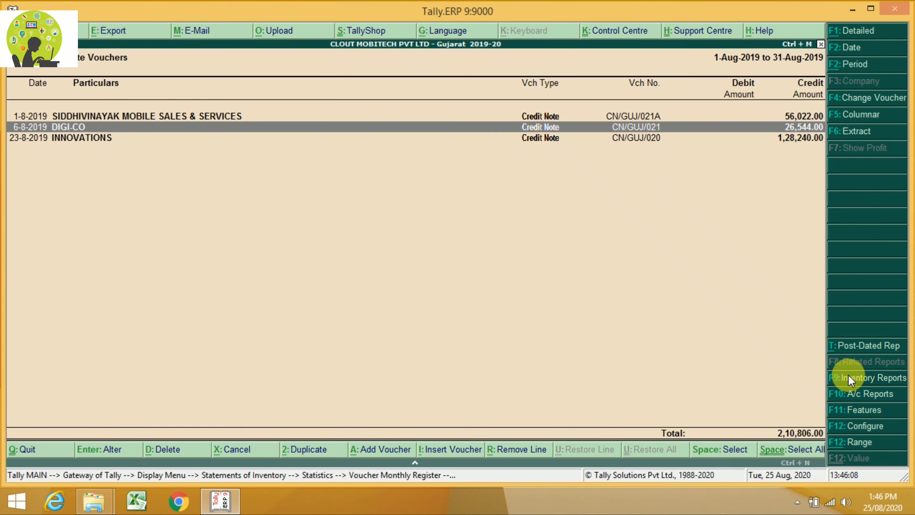
# Reopen the DIGI-CO credit note, switch it to invoice mode, and show its print preview.
pyautogui.press('Return')
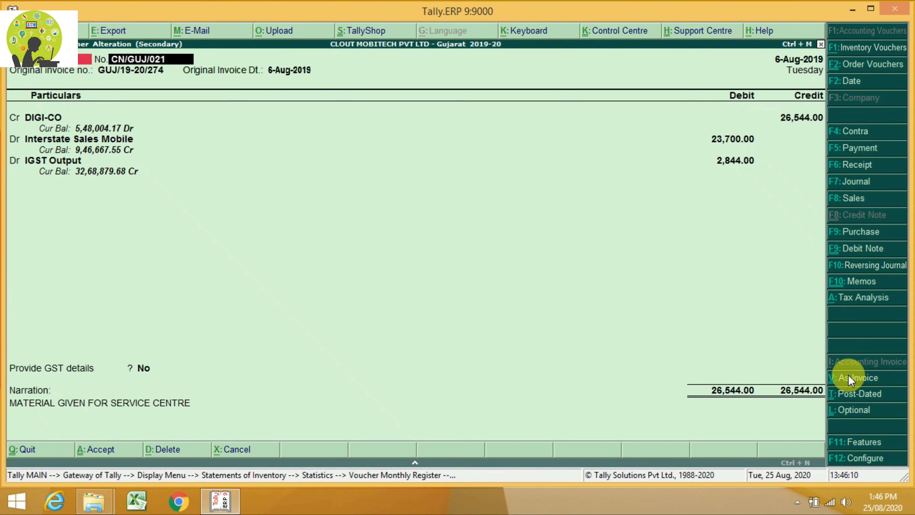
pyautogui.click(863, 383)
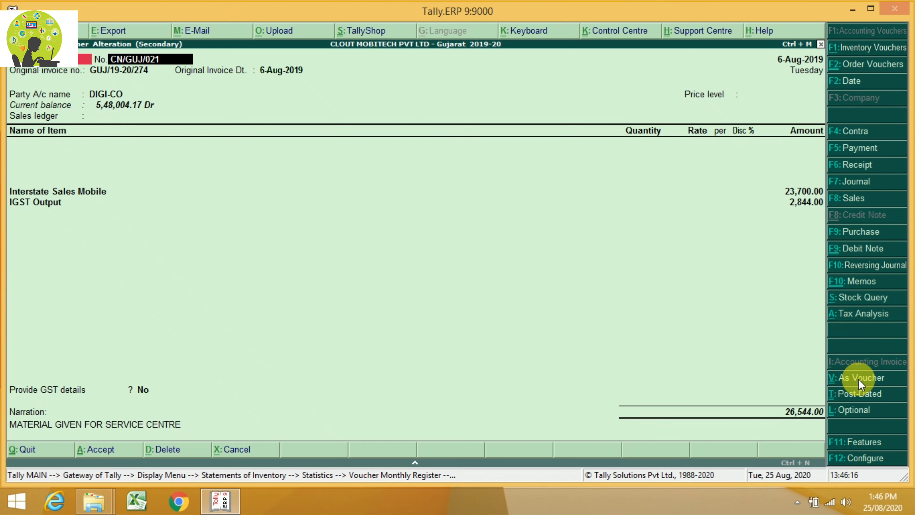
pyautogui.click(861, 383)
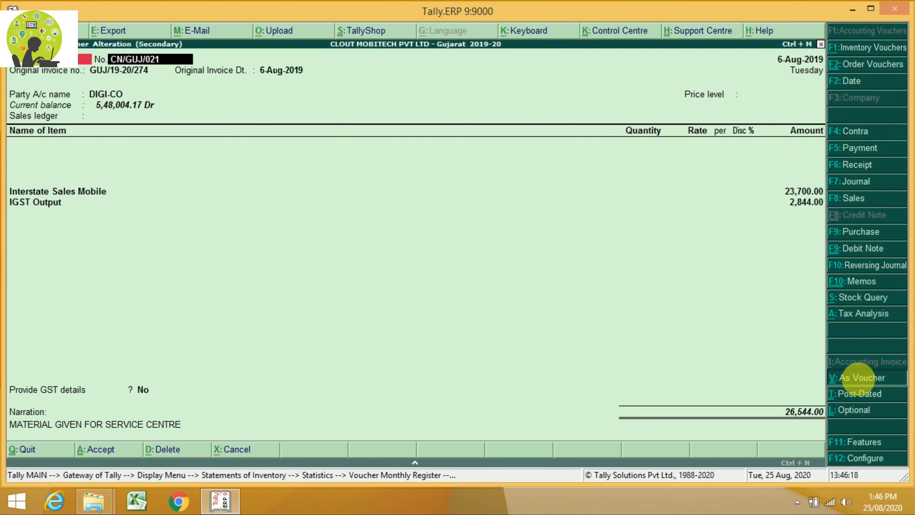
pyautogui.click(861, 382)
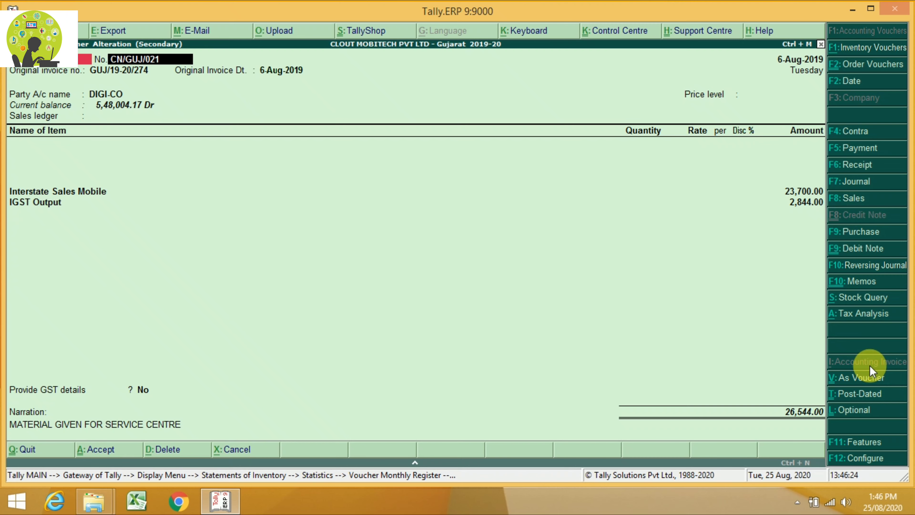
pyautogui.hotkey('alt', 'p')
pyautogui.press('Return')
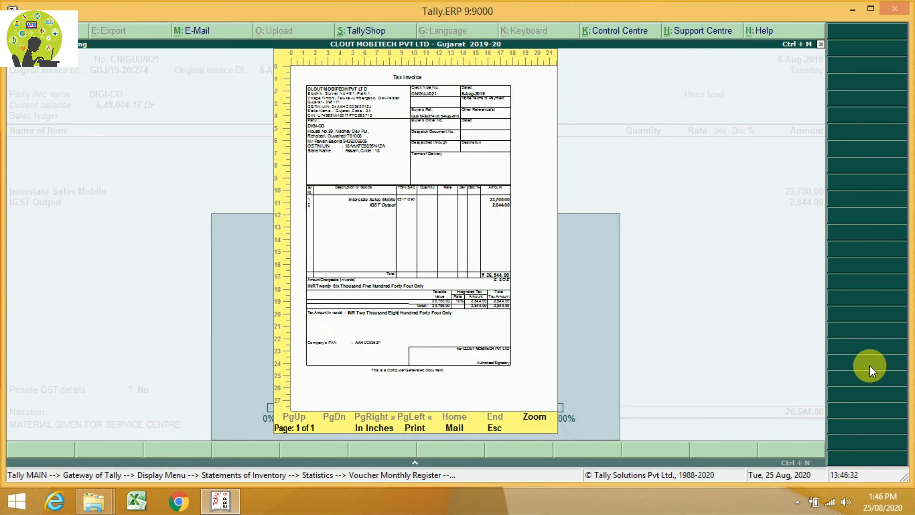
# Close the invoice-mode print preview and quit the DIGI-CO credit note without saving.
pyautogui.press('Escape')
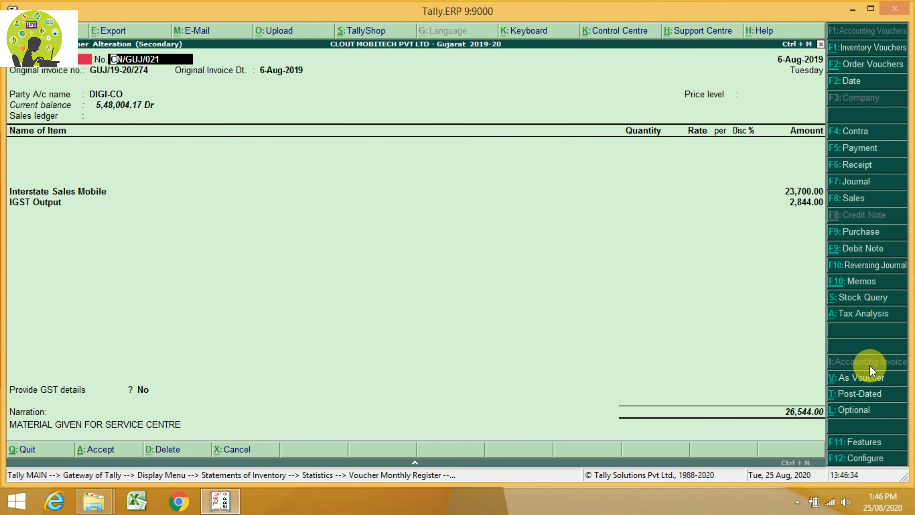
pyautogui.press('Escape')
pyautogui.press('y')
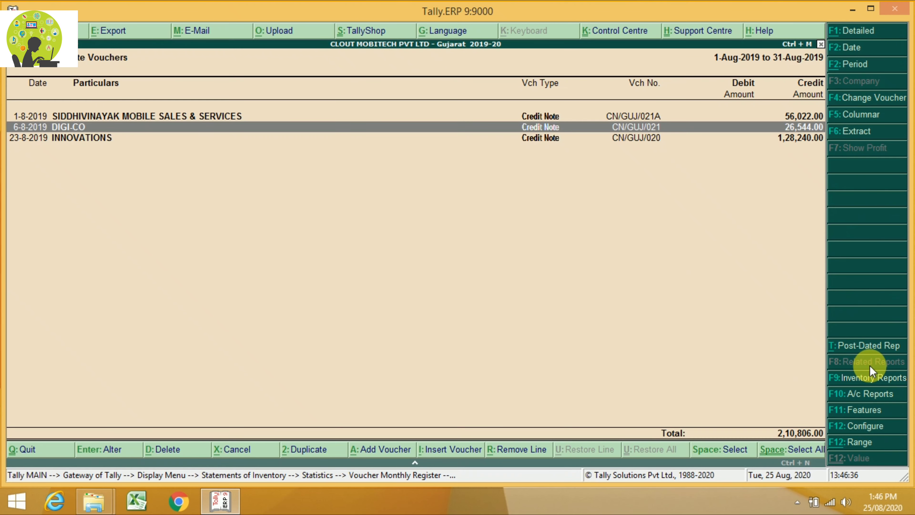